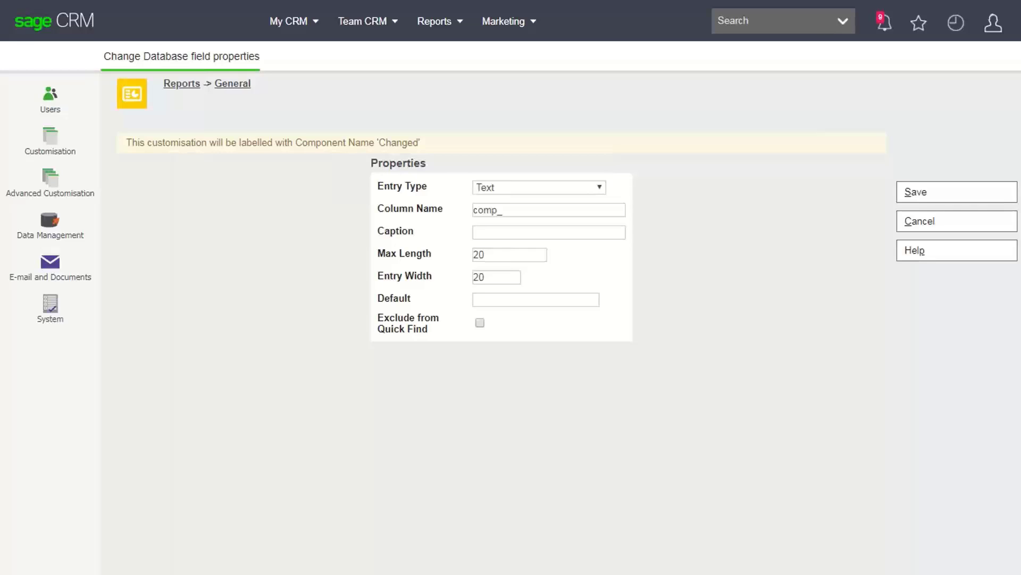
# Define a Company text field with column name comp_crn and caption Registration Number
pyautogui.click(540, 187)
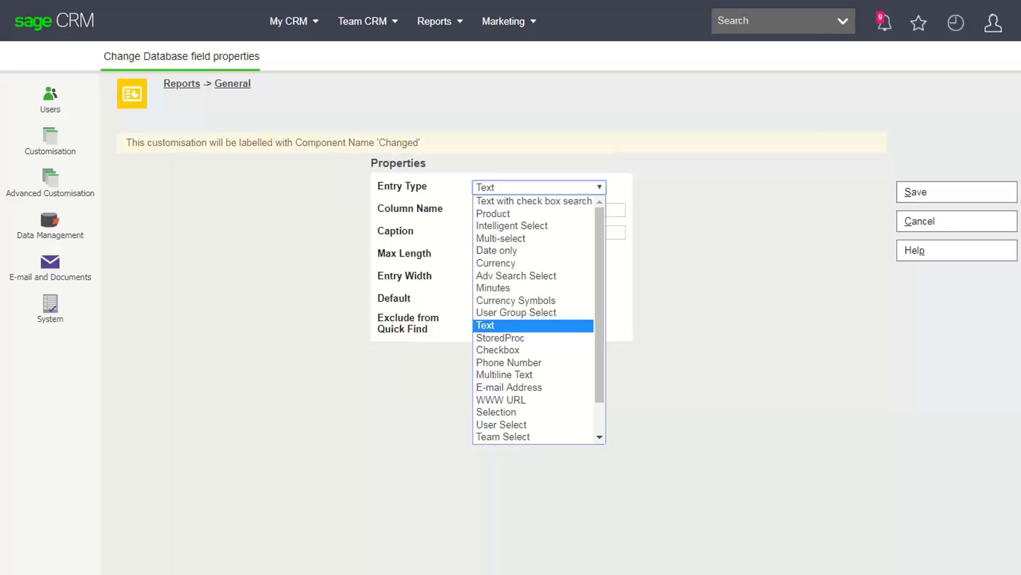
pyautogui.press('Escape')
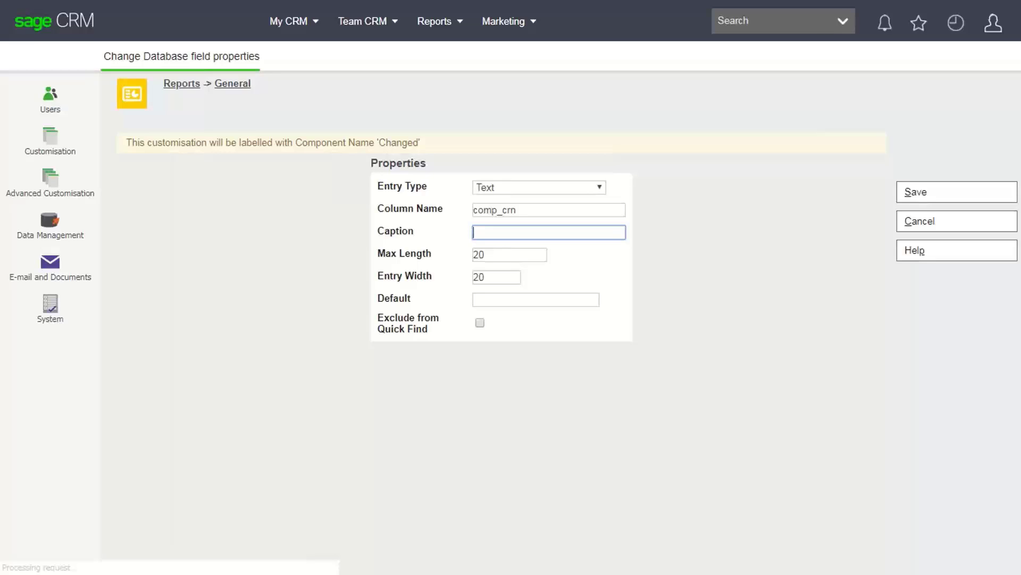
pyautogui.write('Registration Number')
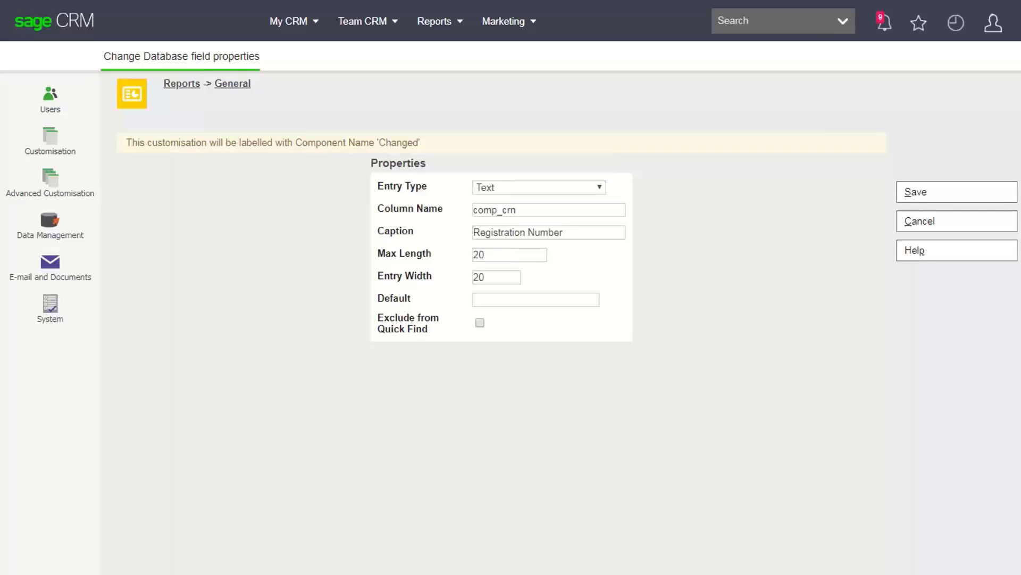
pyautogui.click(480, 323)
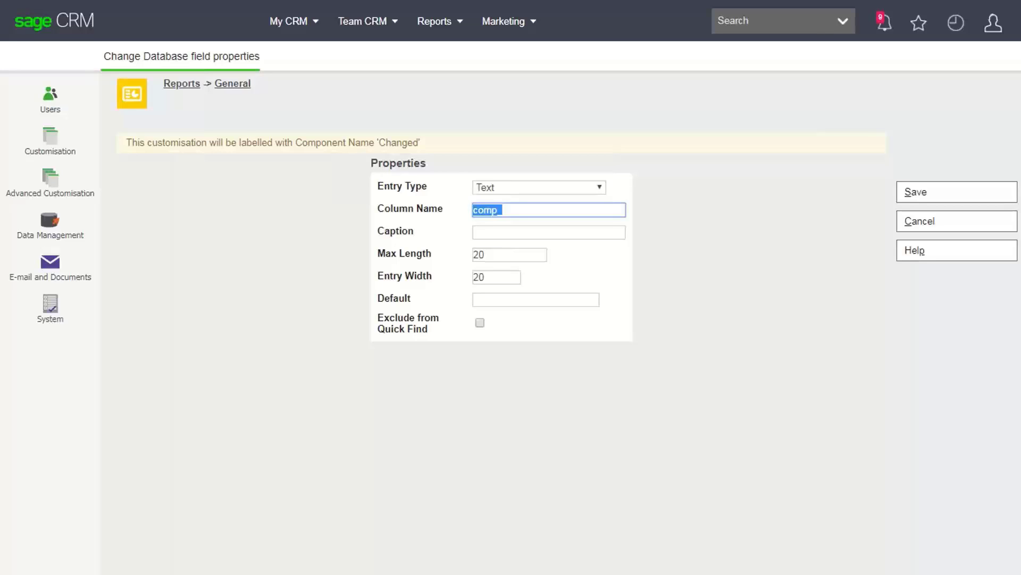
# Define a Company text field with column name comp_taxnumber and caption Tax Number
pyautogui.write('comp_taxnumber')
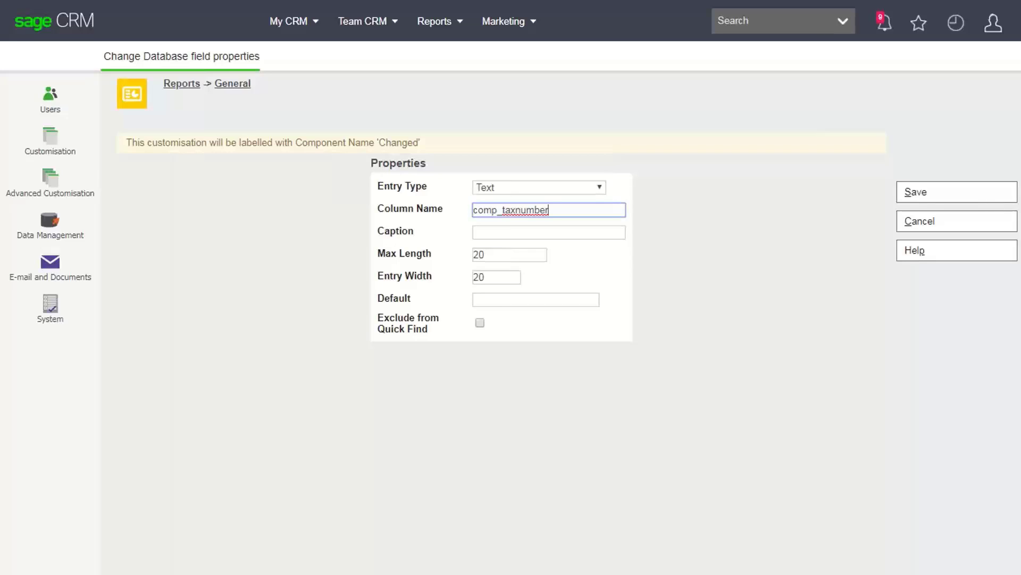
pyautogui.press('Tab')
pyautogui.write('Tax Number')
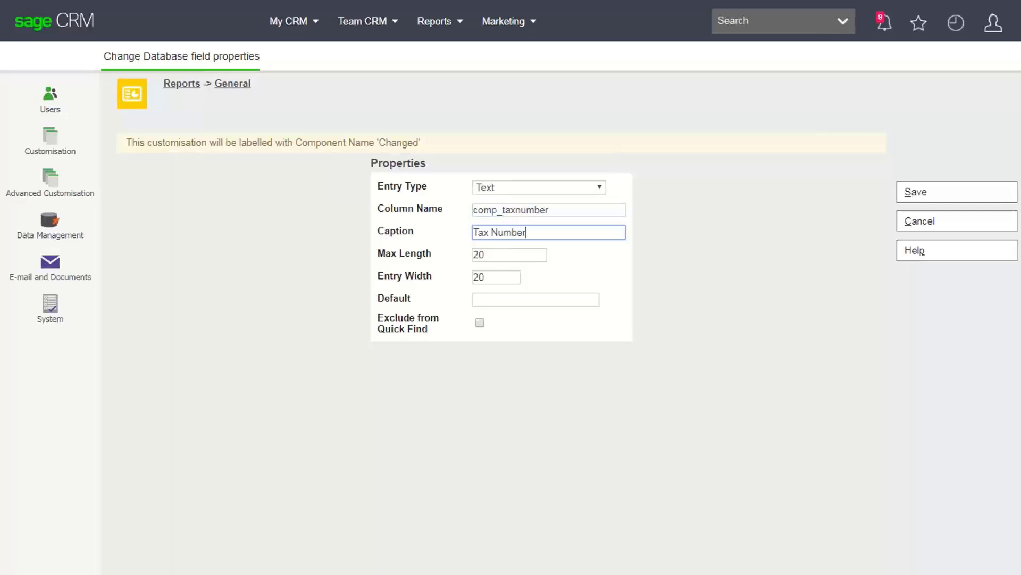
pyautogui.click(480, 323)
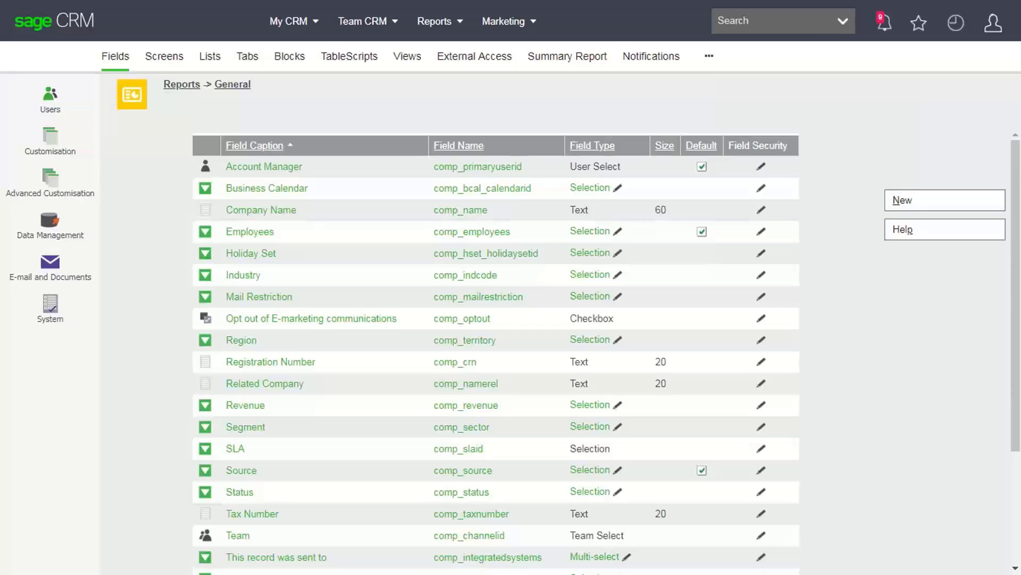
# View the Company screens available for customisation and the search criteria of the Company List by Type report
pyautogui.click(164, 56)
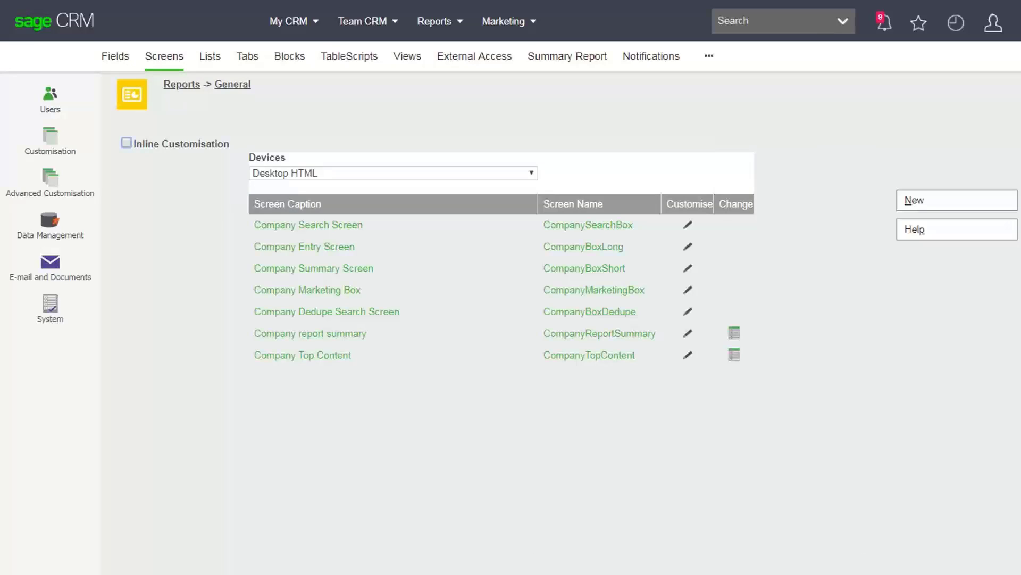
pyautogui.moveTo(443, 21)
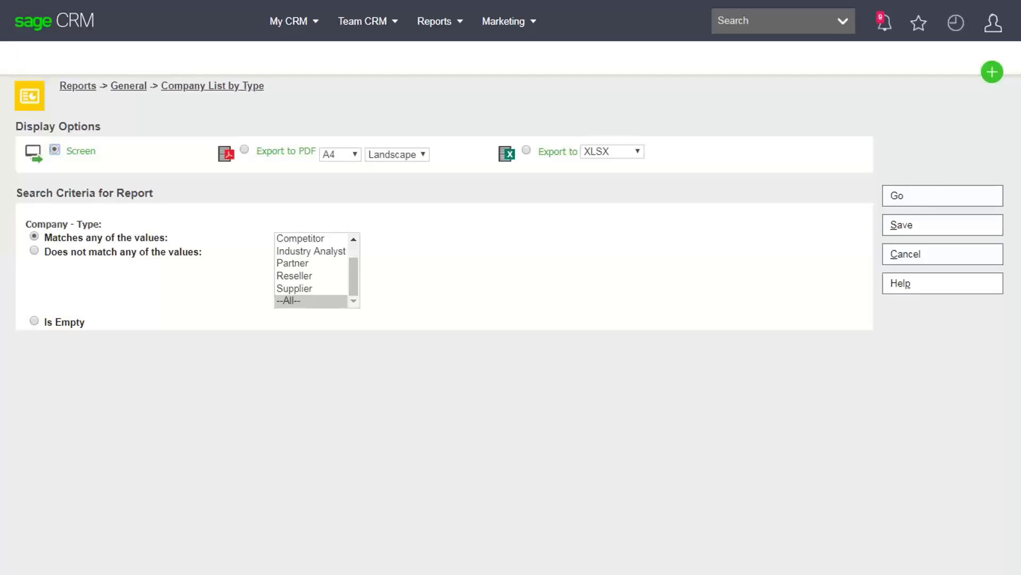
pyautogui.click(956, 23)
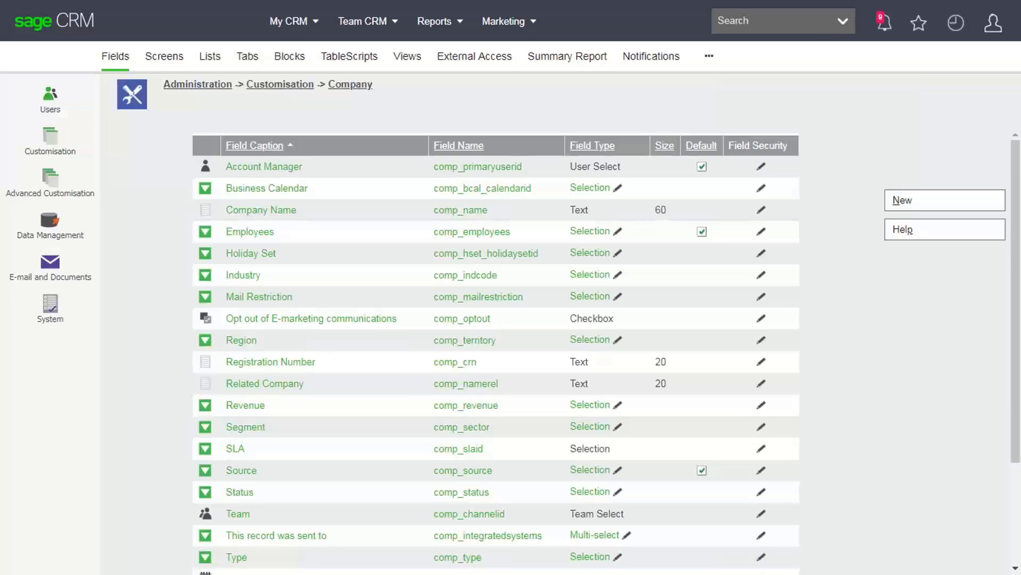
# Start a new Company field and set its entry type to Adv Search Select
pyautogui.hotkey('alt', 'n')
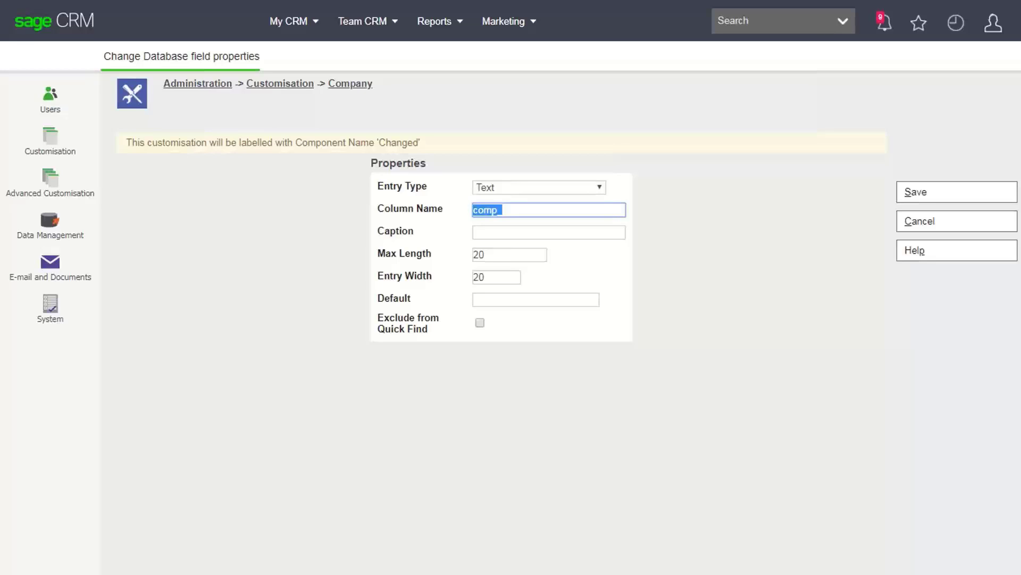
pyautogui.click(539, 188)
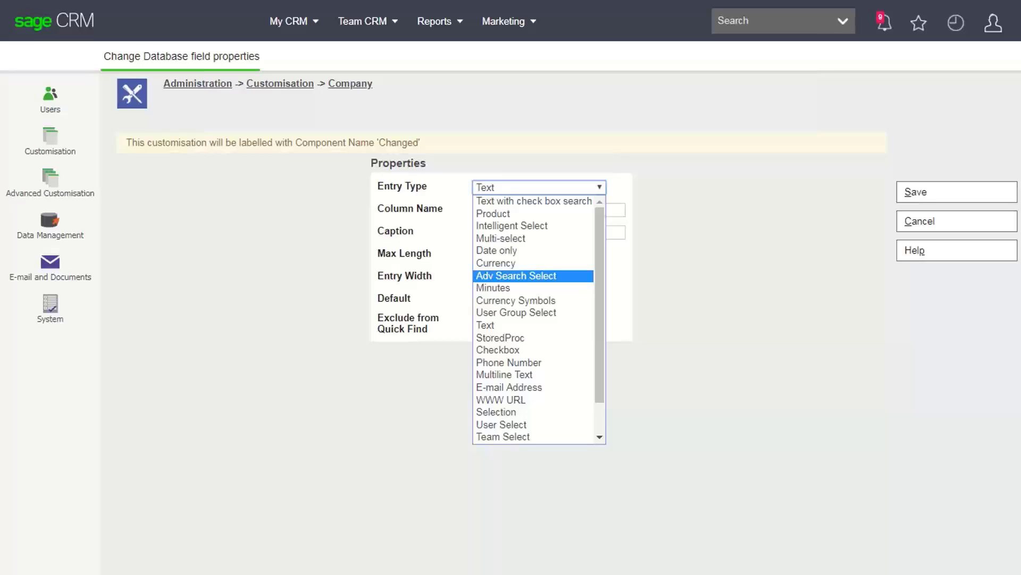
pyautogui.click(516, 276)
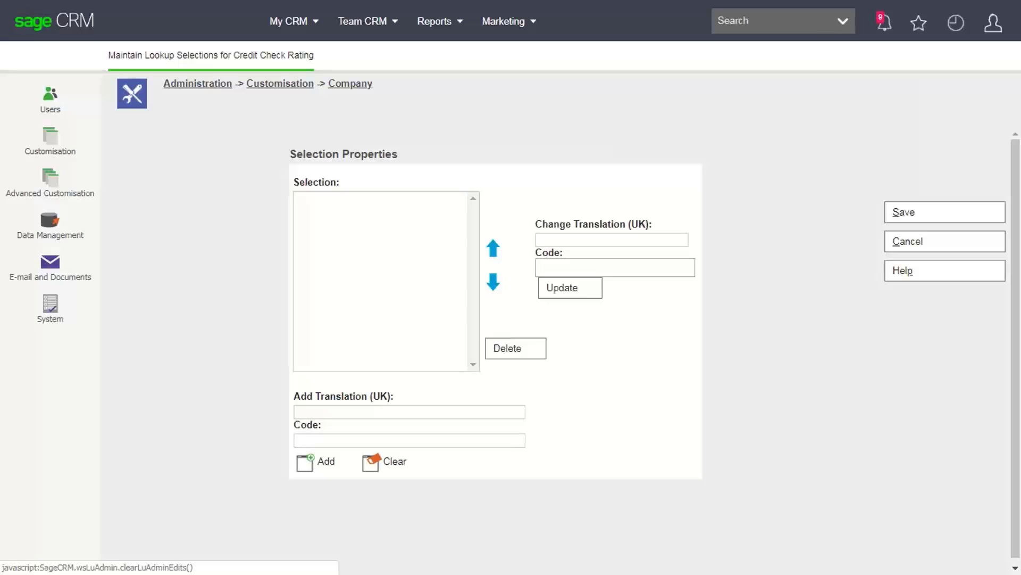
# Add the selections A and B, with matching codes, to the Credit Check Rating field
pyautogui.write('A')
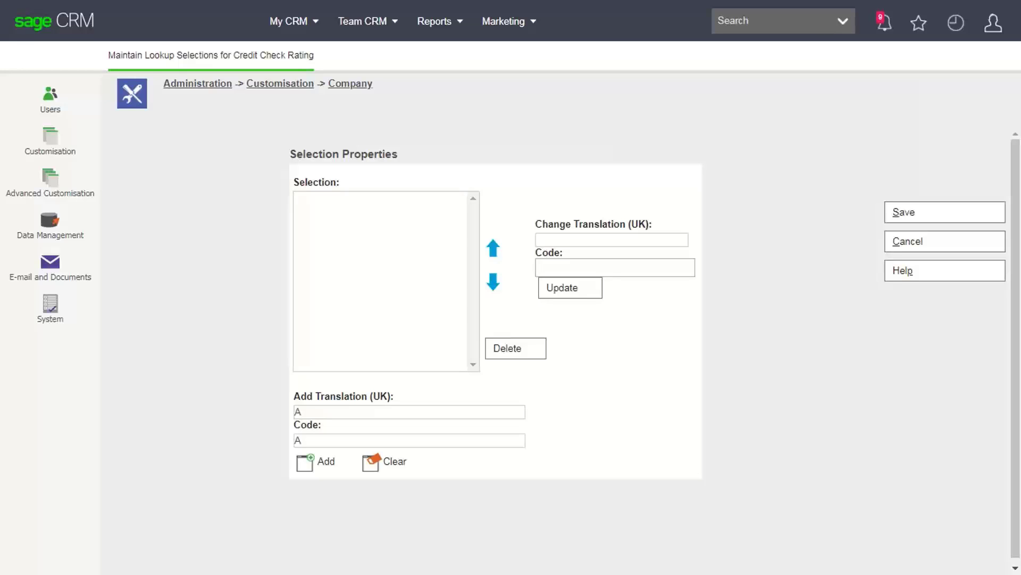
pyautogui.click(326, 461)
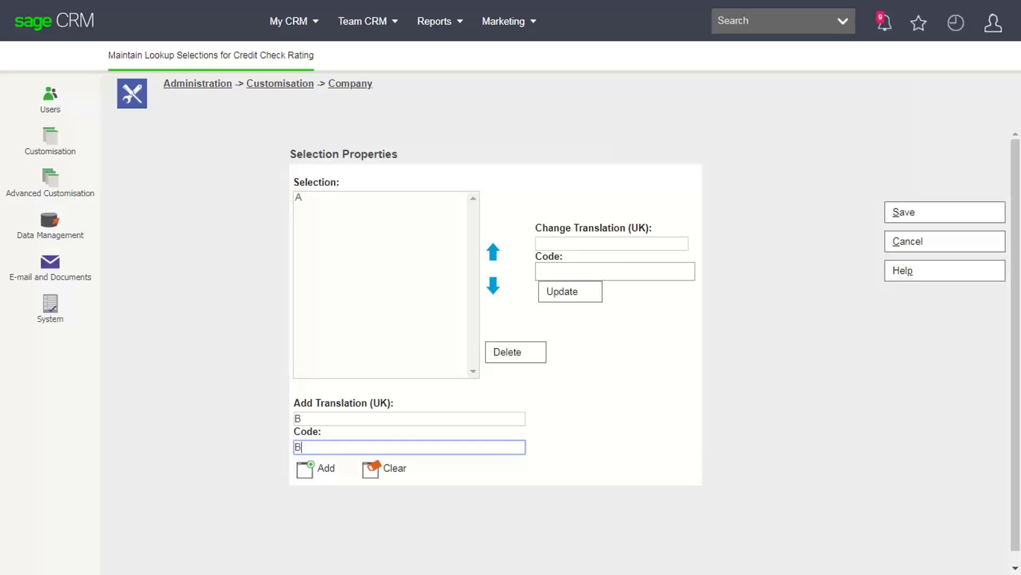
pyautogui.press('Return')
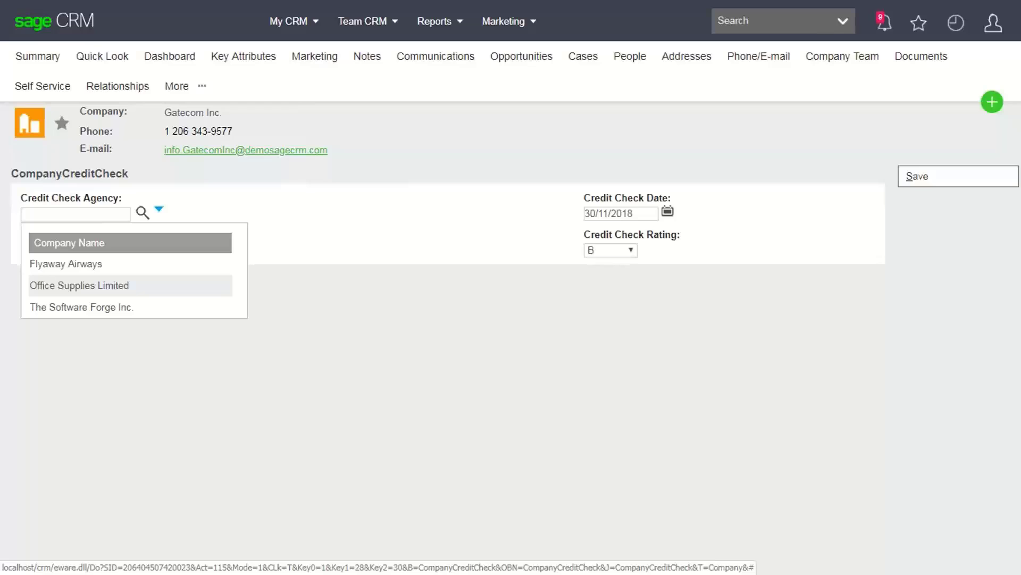
# Choose Flyaway Airways as the credit check agency for Gatecom Inc
pyautogui.click(66, 264)
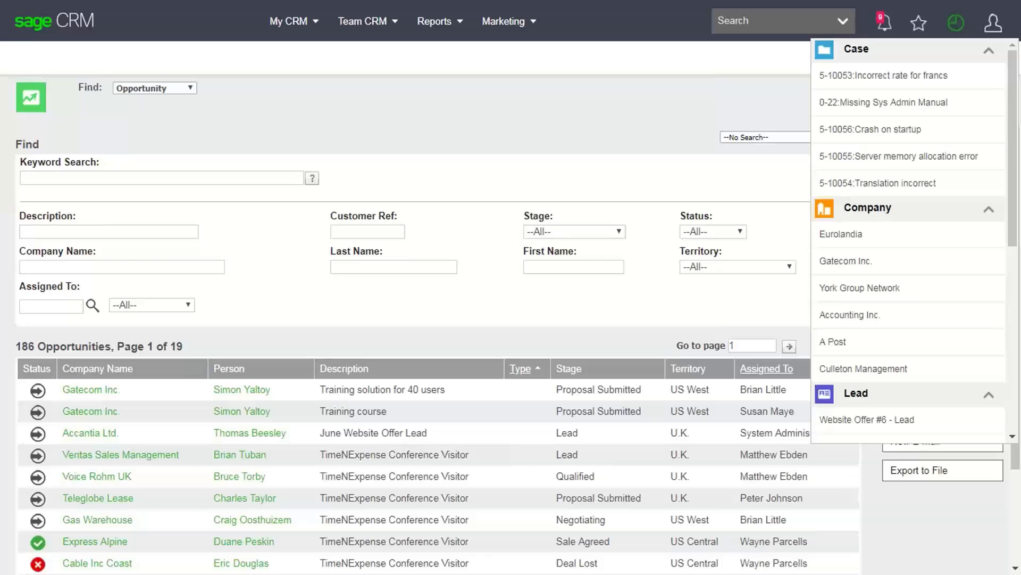
# View the opportunities of the recently viewed company Eurolandia, followed by the My CRM opportunities list
pyautogui.click(841, 234)
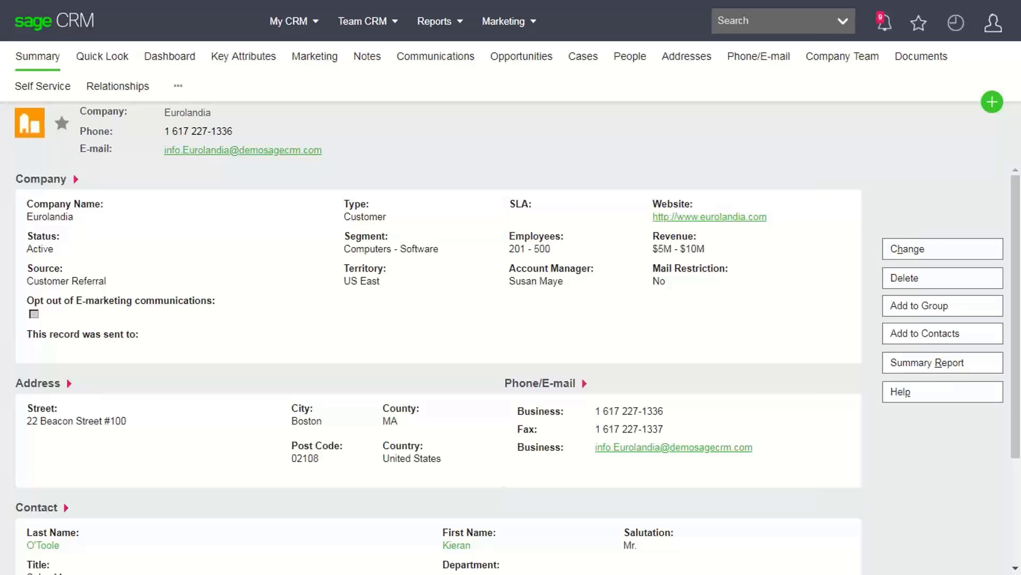
pyautogui.click(521, 56)
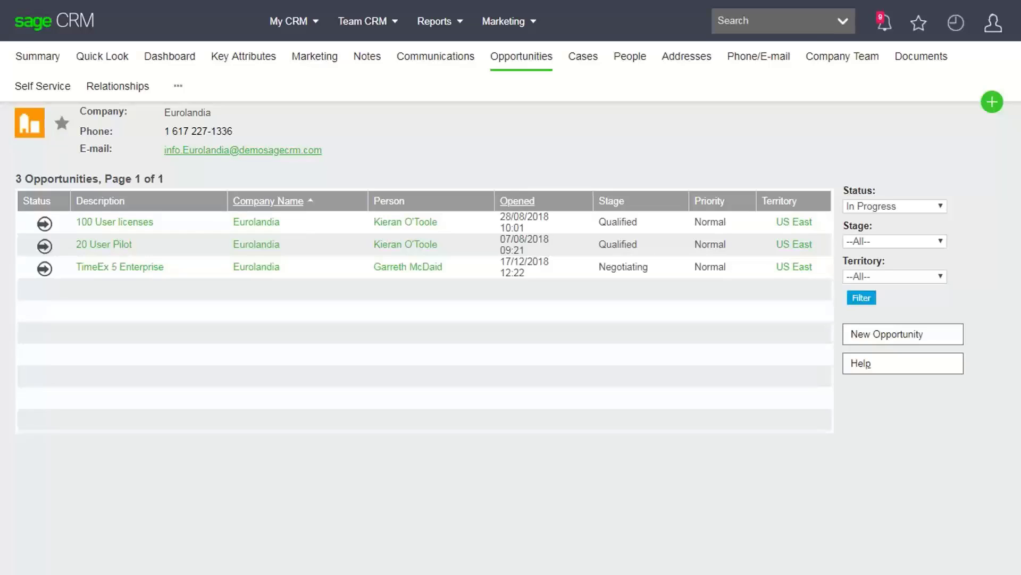
pyautogui.click(294, 22)
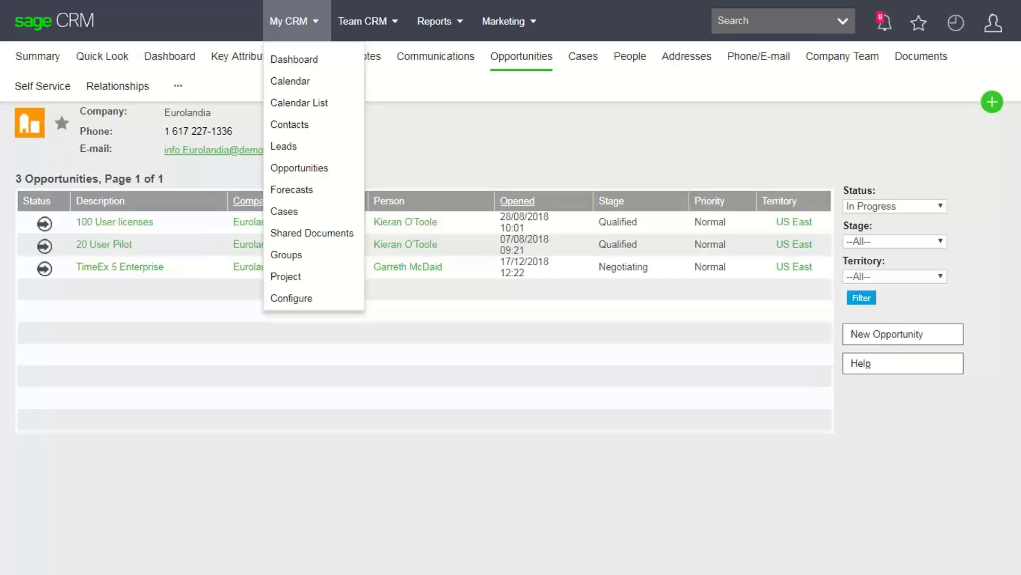
pyautogui.click(300, 169)
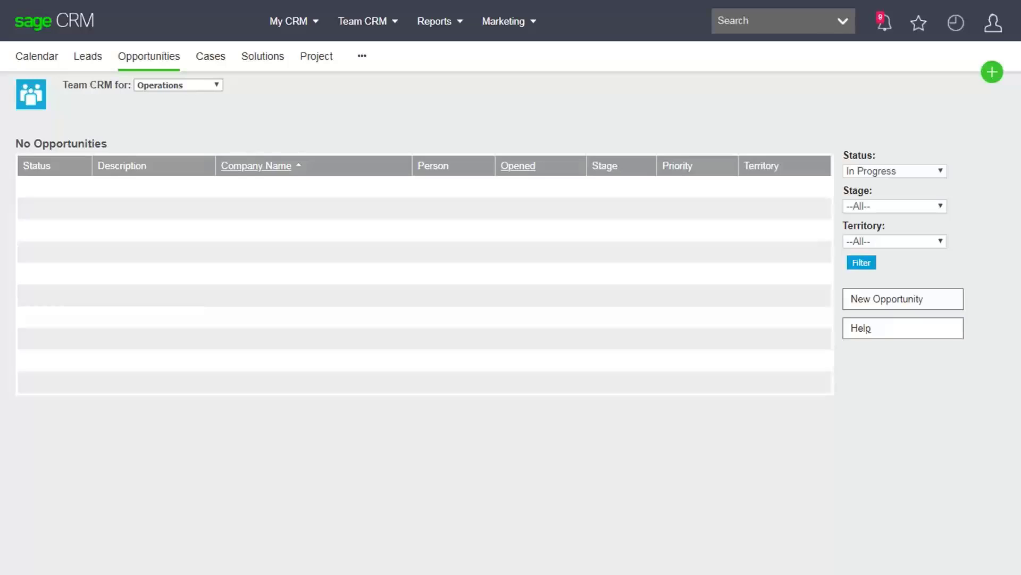
# Open the Opportunity List definition in the Opportunity customisation area and examine the fields it offers
pyautogui.moveTo(993, 23)
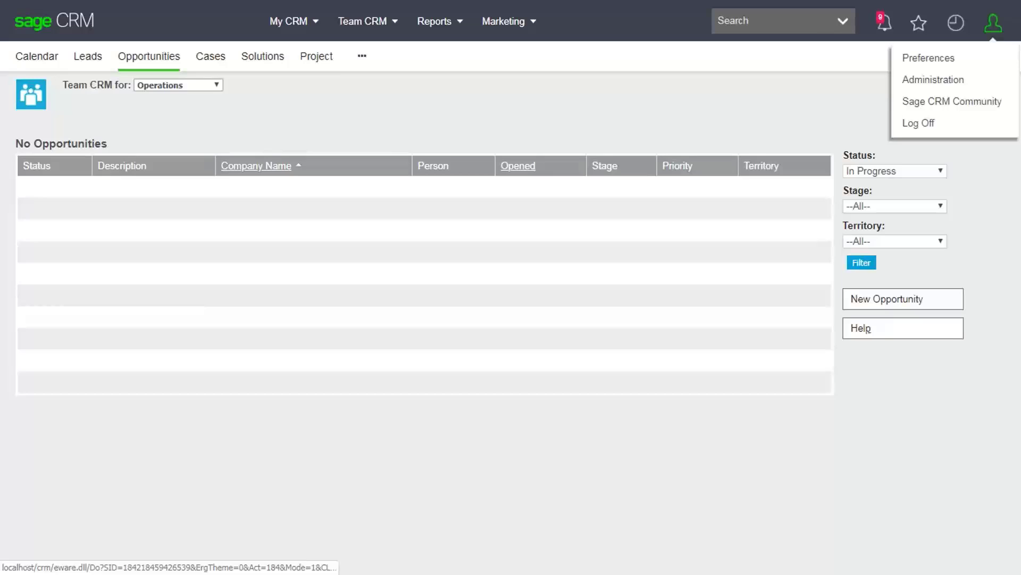
pyautogui.click(934, 80)
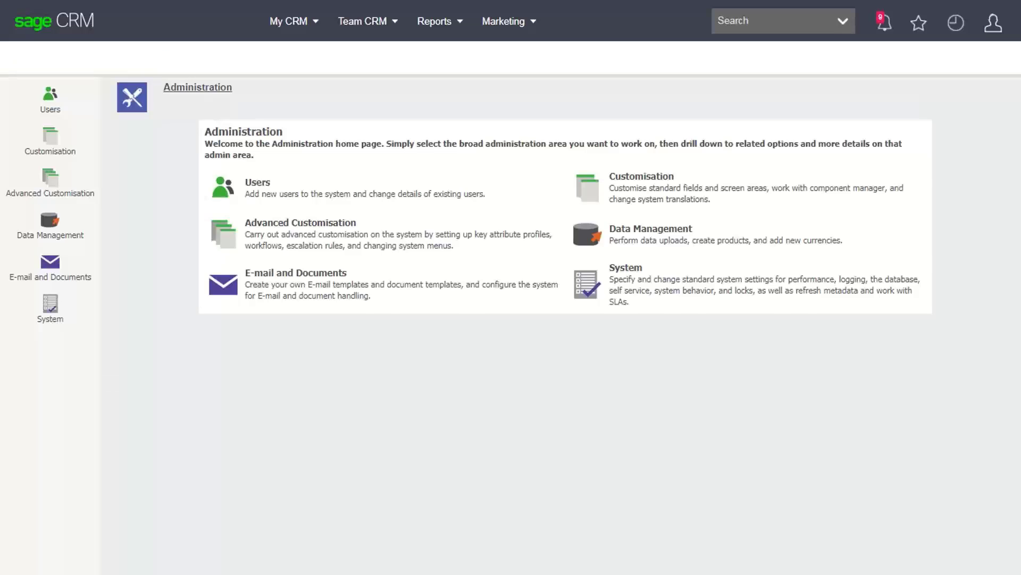
pyautogui.click(642, 176)
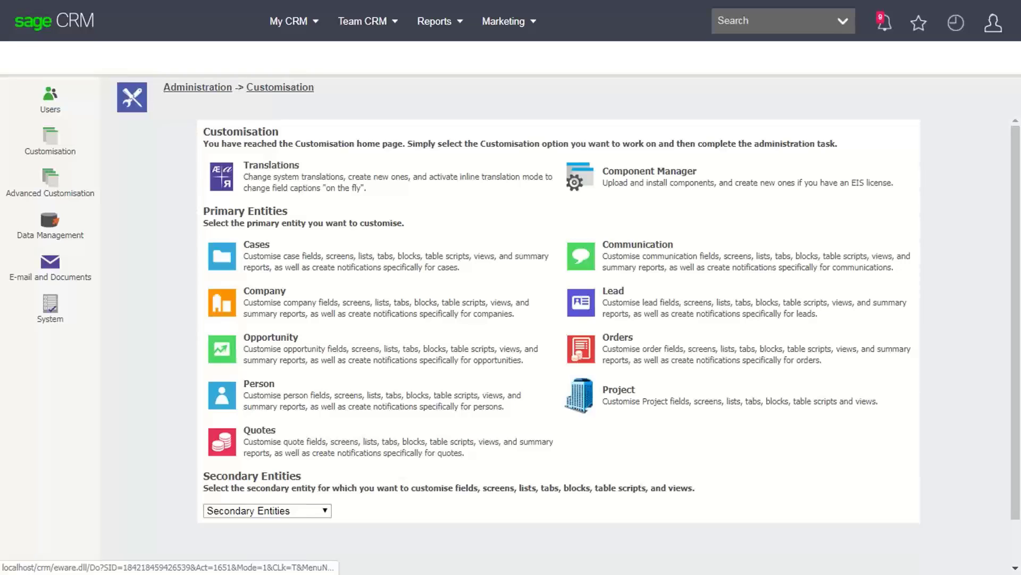
pyautogui.click(271, 337)
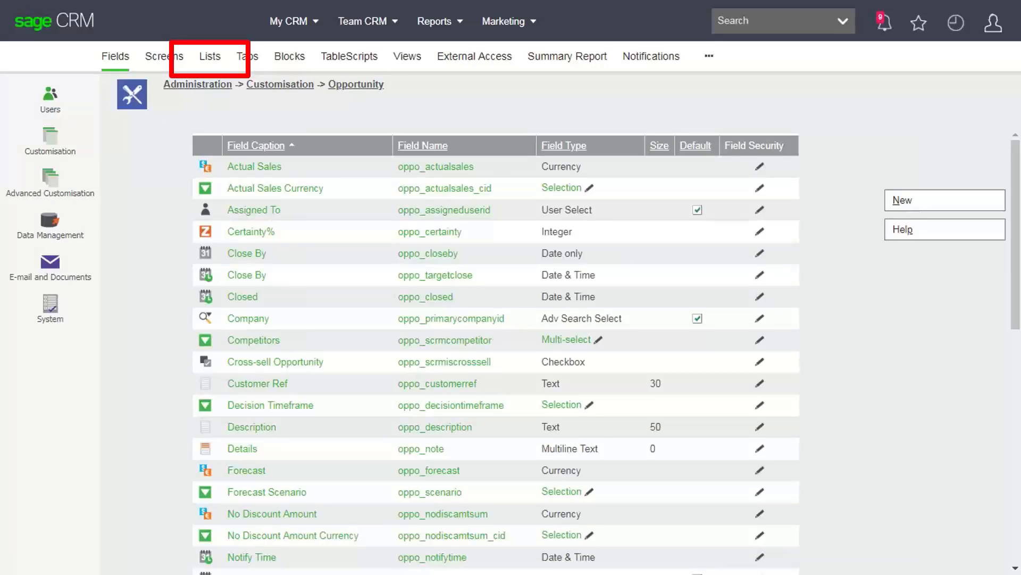
pyautogui.click(209, 56)
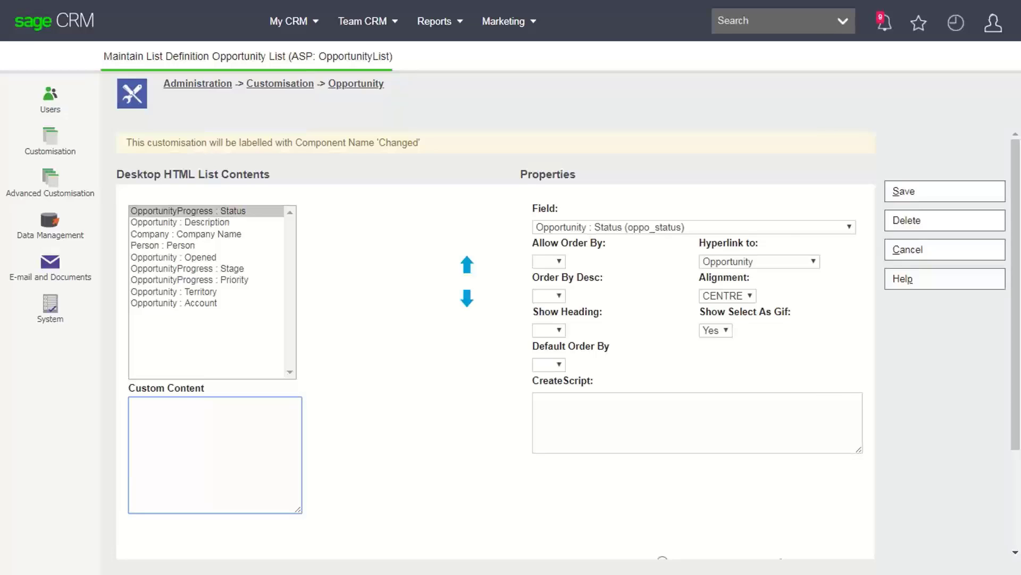
pyautogui.click(693, 227)
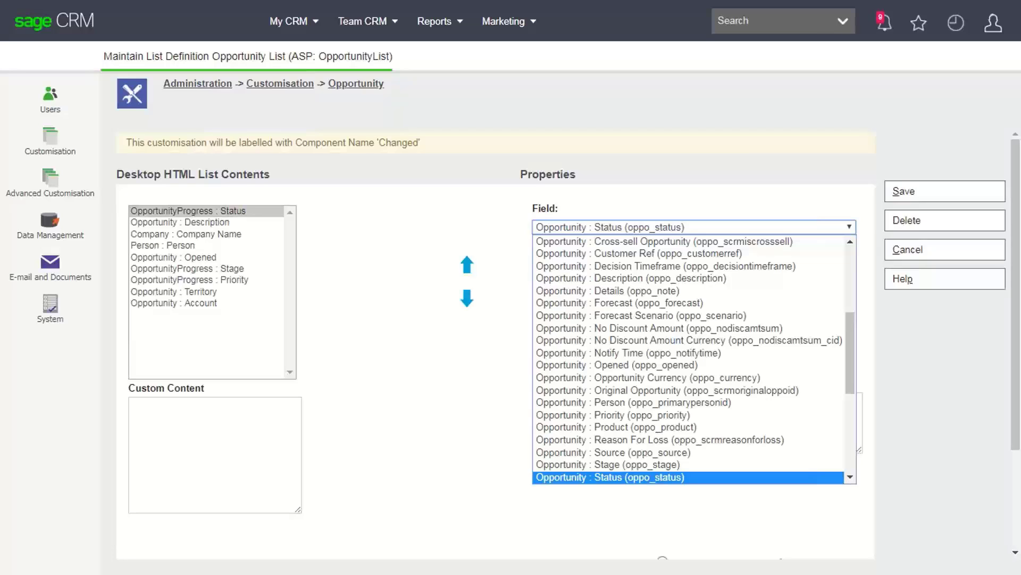
pyautogui.press('Escape')
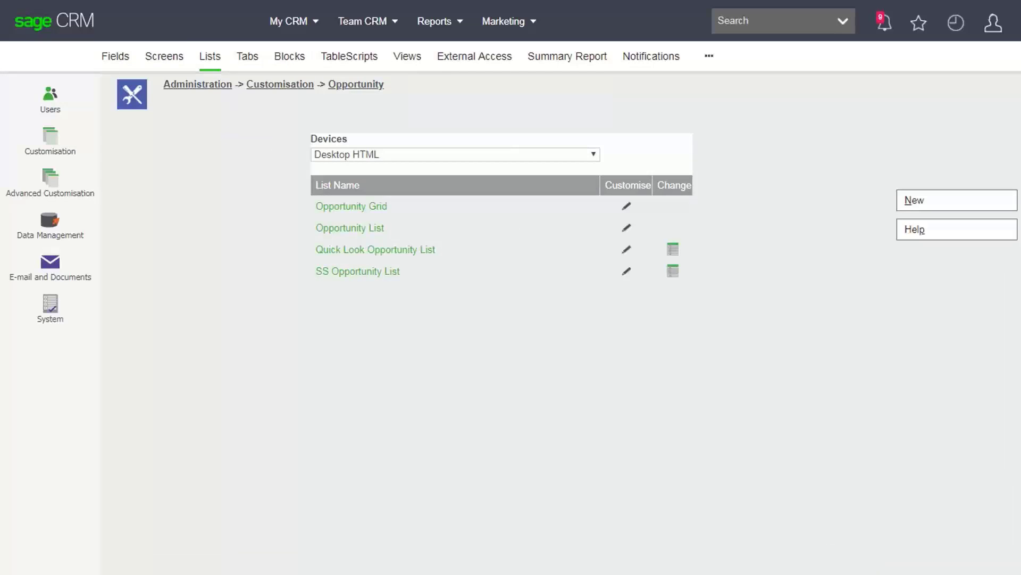
# Check how the opportunities list is laid out in My CRM and in Team CRM
pyautogui.click(294, 22)
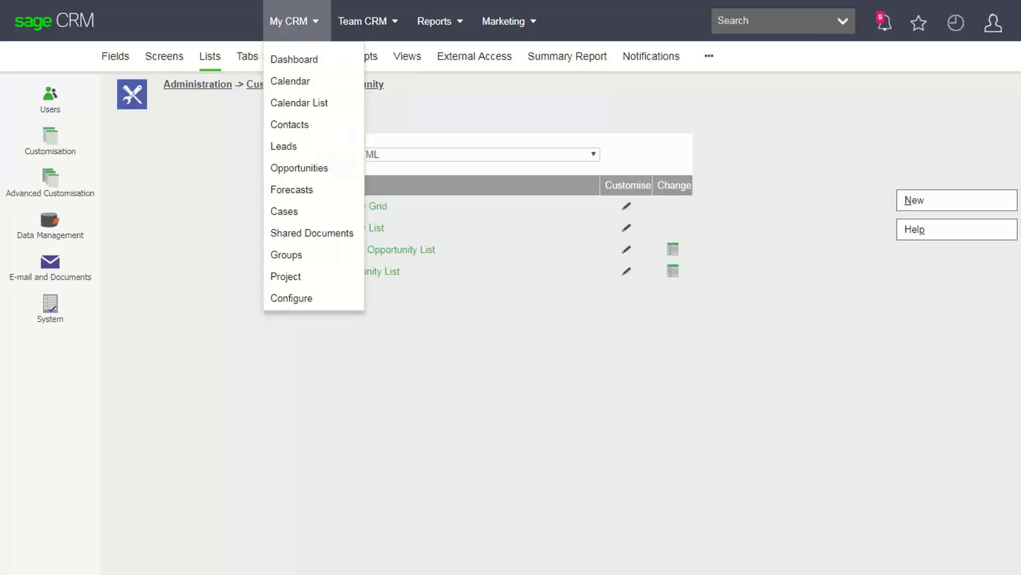
pyautogui.click(299, 167)
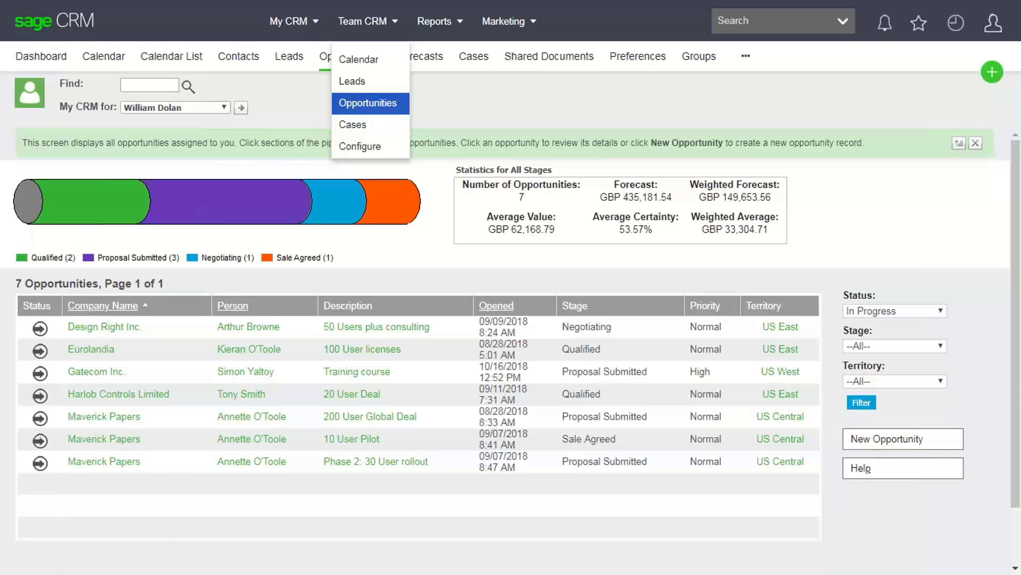
pyautogui.click(367, 102)
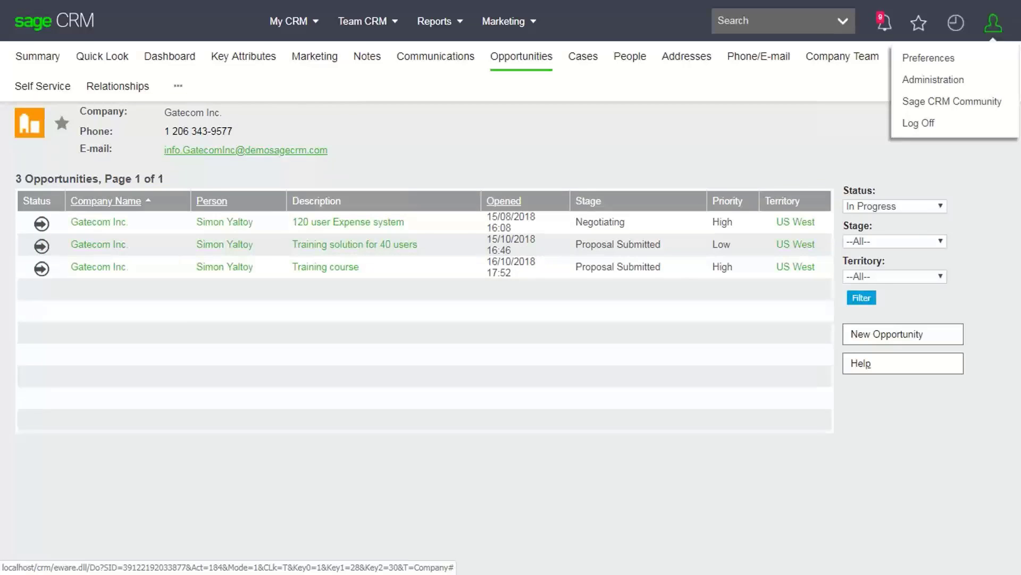
# Give the Company Name column of the Opportunity List the CreateScript if(CRM.GetContextInfo('company','comp_companyid') { Visible = false; }
pyautogui.click(933, 80)
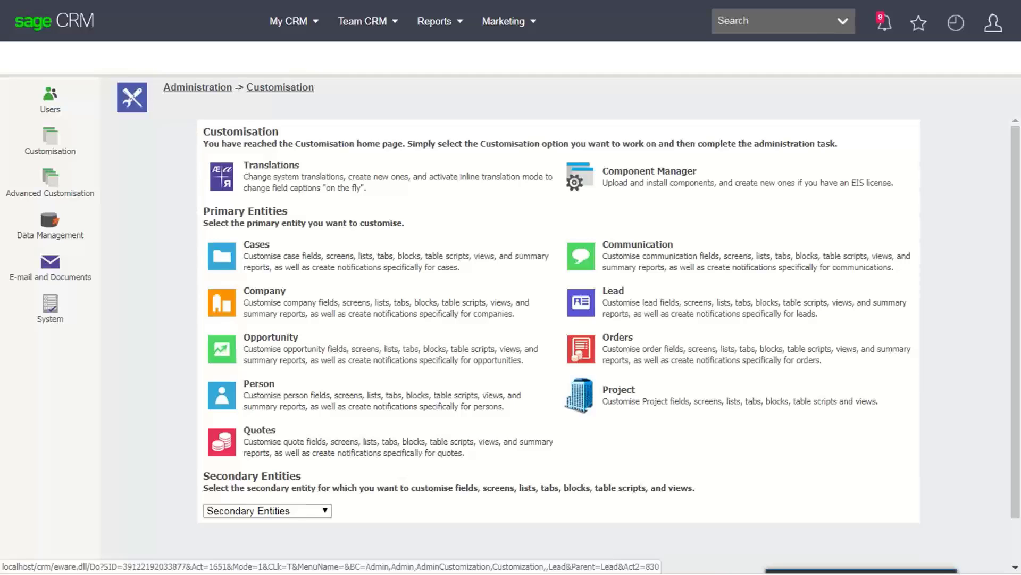
pyautogui.click(271, 337)
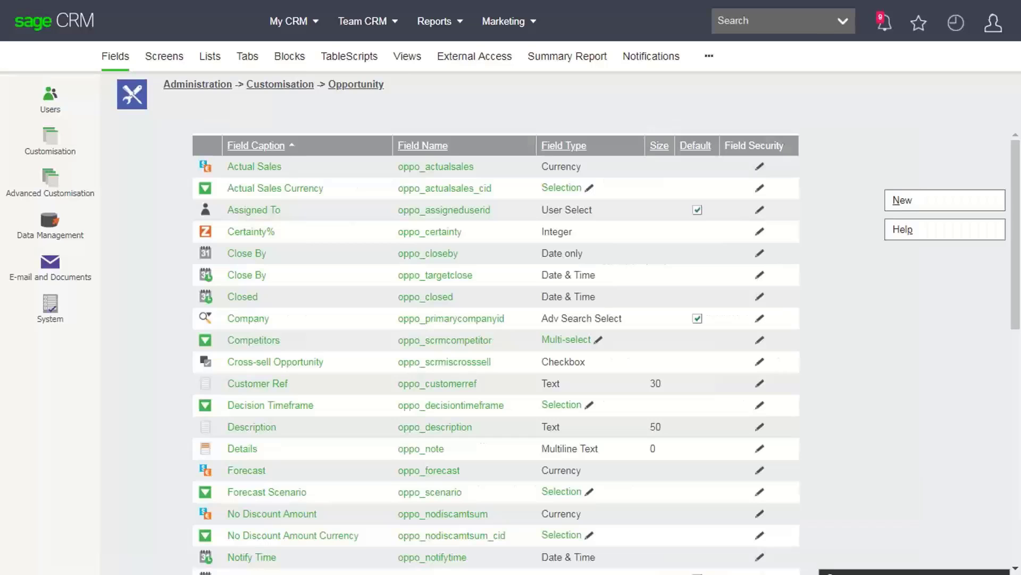
pyautogui.click(210, 57)
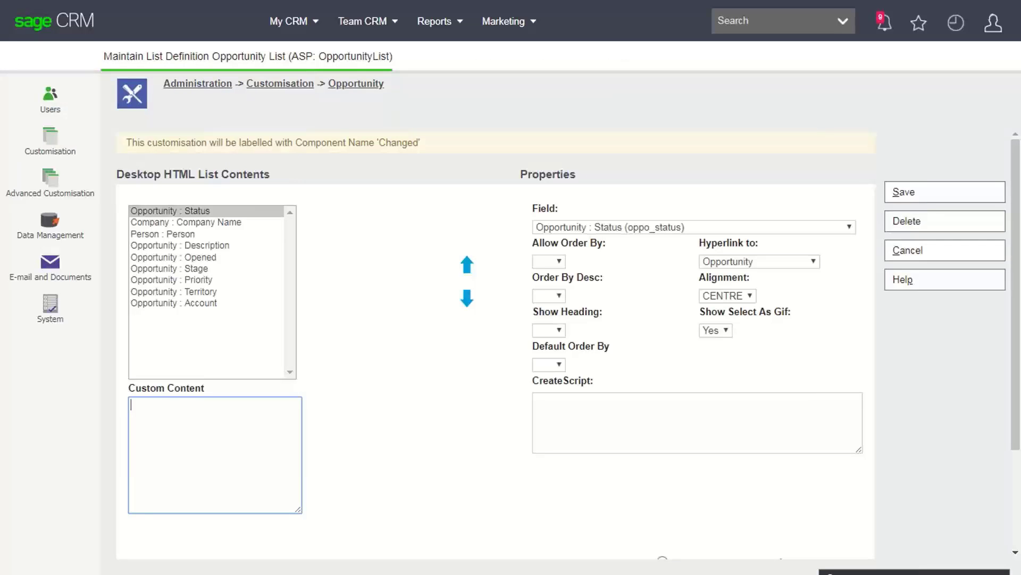
pyautogui.click(186, 223)
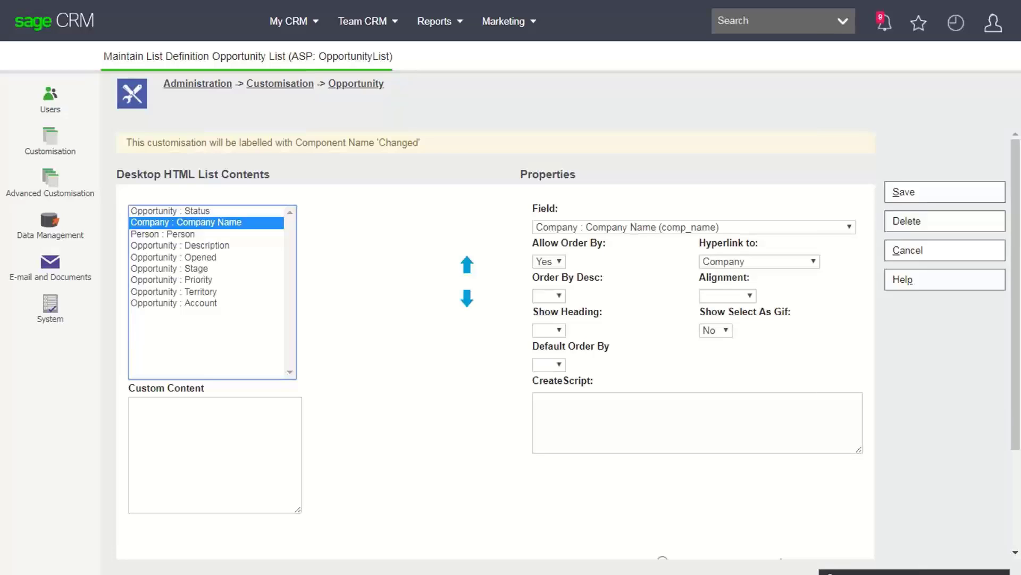
pyautogui.click(697, 422)
pyautogui.write('if(CRM.GetContextInfo(‘company’,’comp_companyid’) { Visible = false; }')
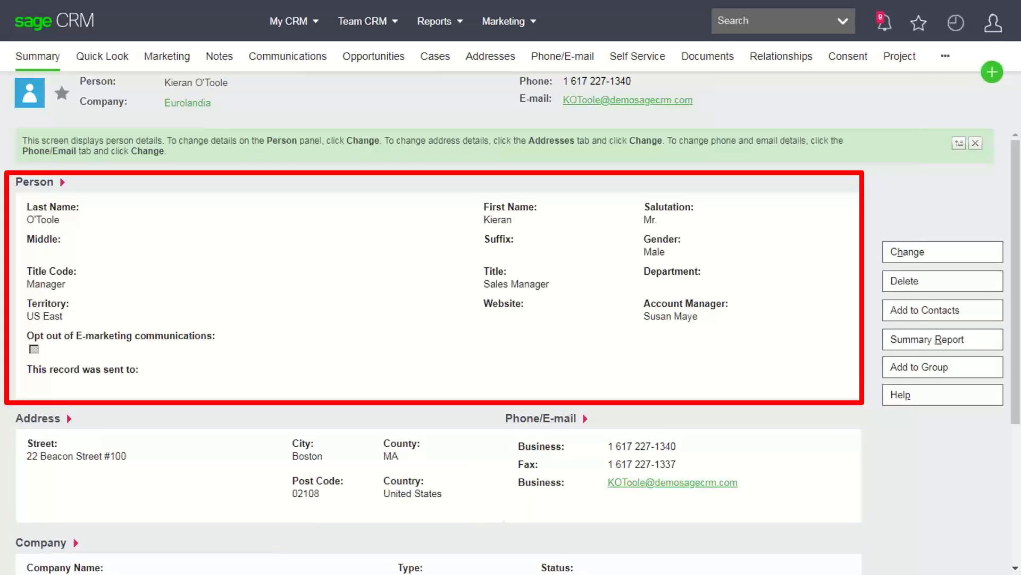
# Turn on Inline Customisation for the Person screens in the Person customisation area
pyautogui.click(993, 23)
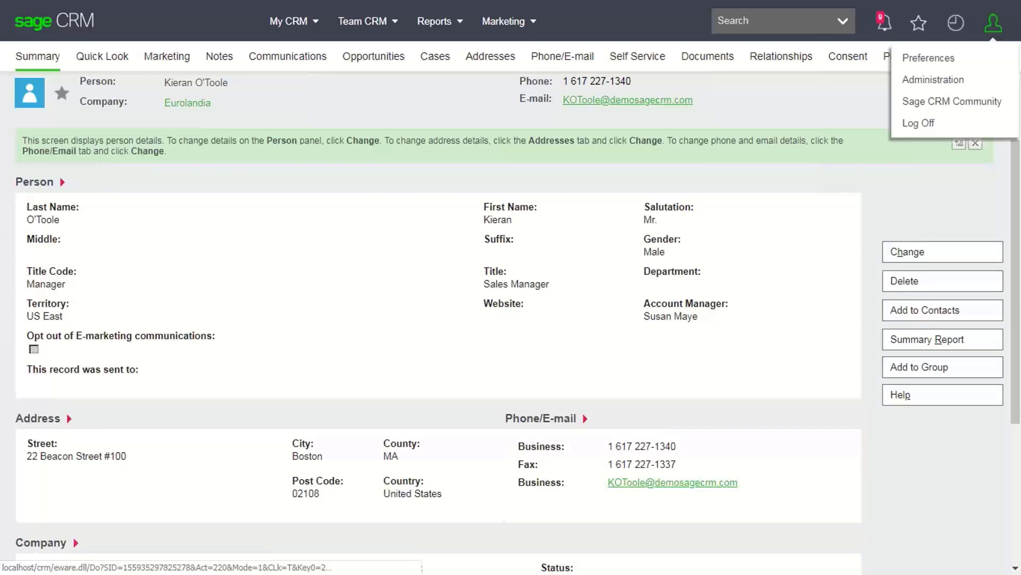
pyautogui.click(933, 80)
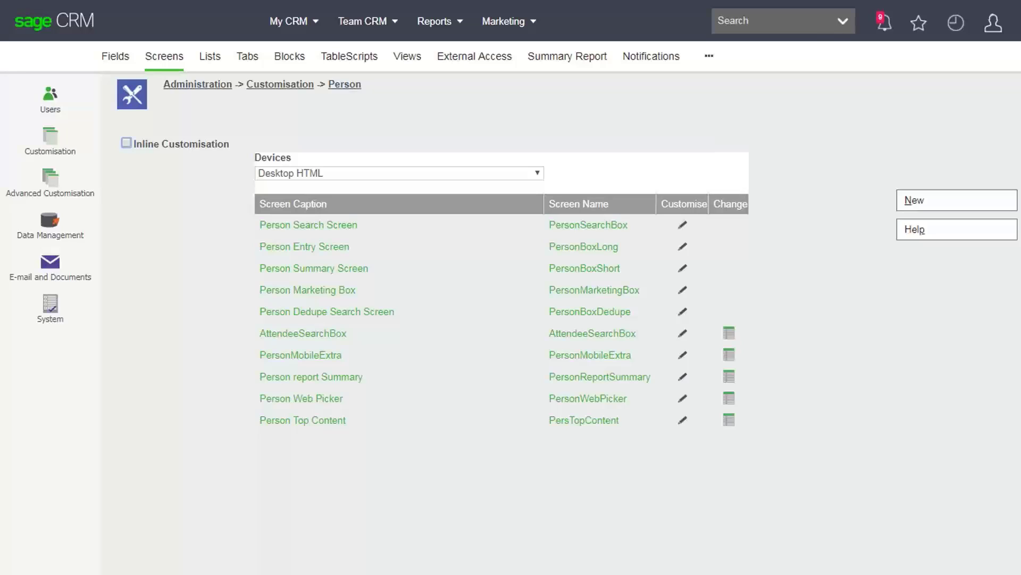
pyautogui.click(126, 143)
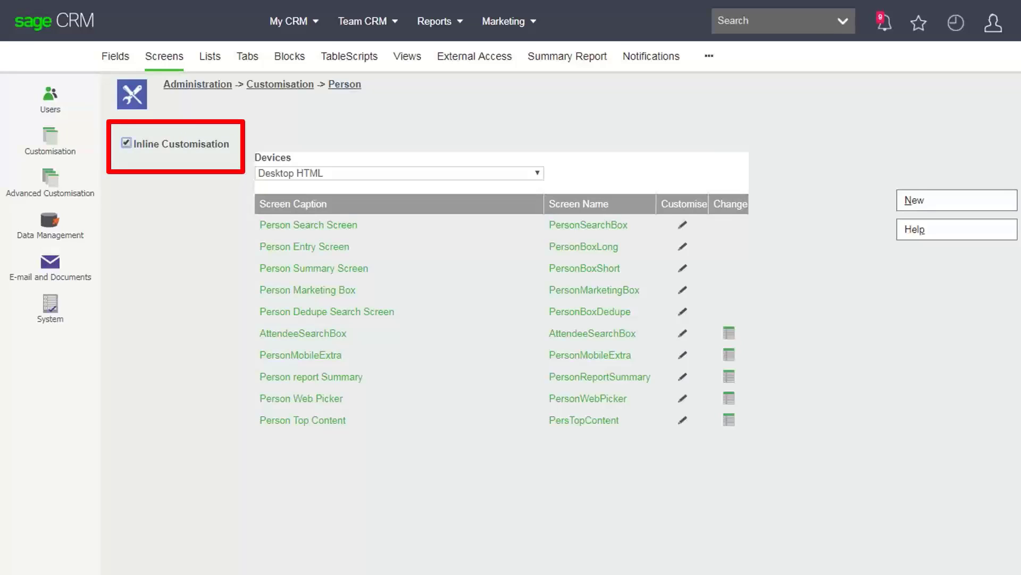
# Rearrange the Person Entry Screen inline from the recently viewed Eurolandia person so Salutation, First Name, Last Name and Gender share the first line
pyautogui.click(956, 23)
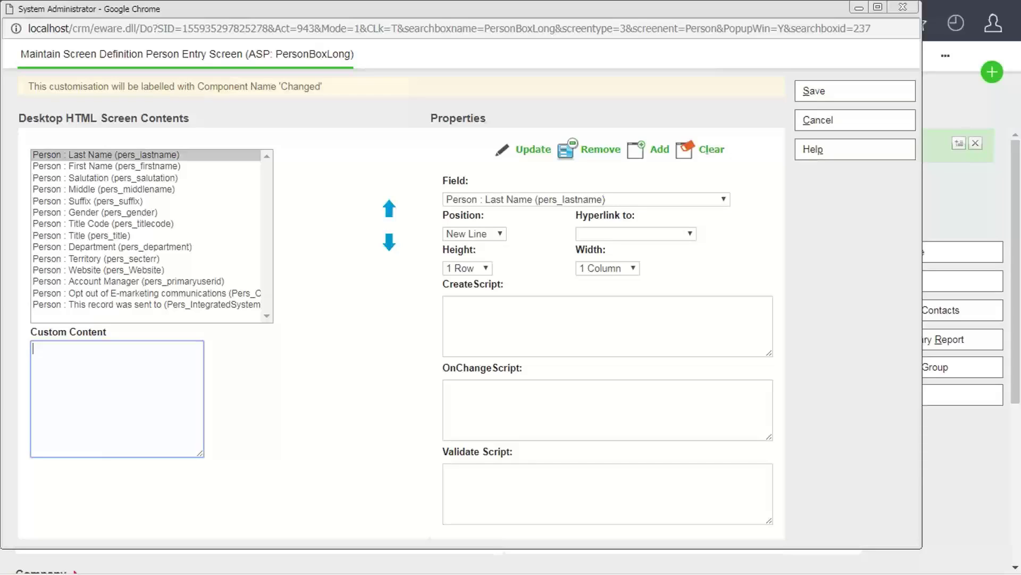
pyautogui.click(95, 212)
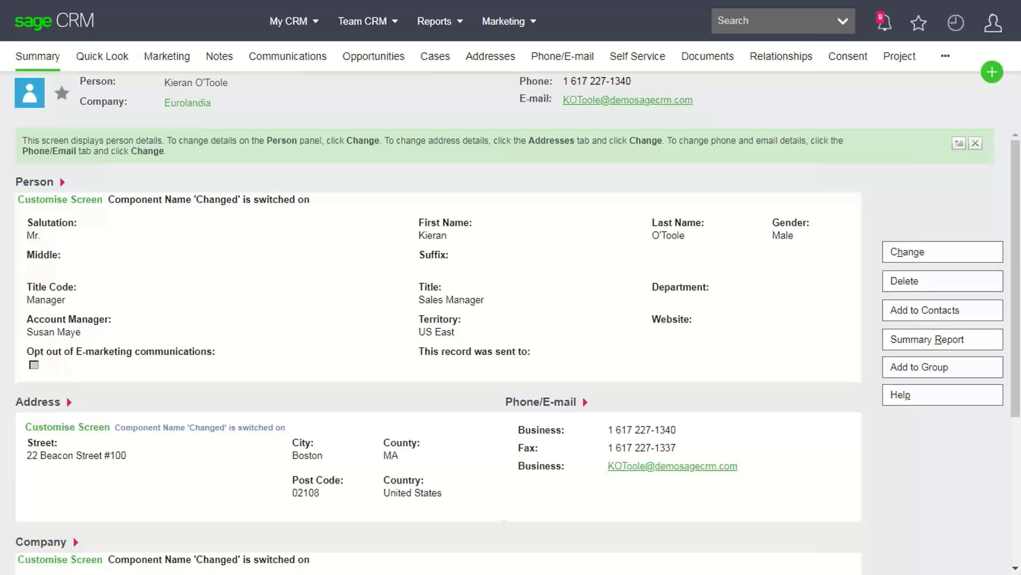
# Add Hello World as custom content to the Person Entry Screen in Person customisation and check it through the recently viewed records
pyautogui.moveTo(993, 23)
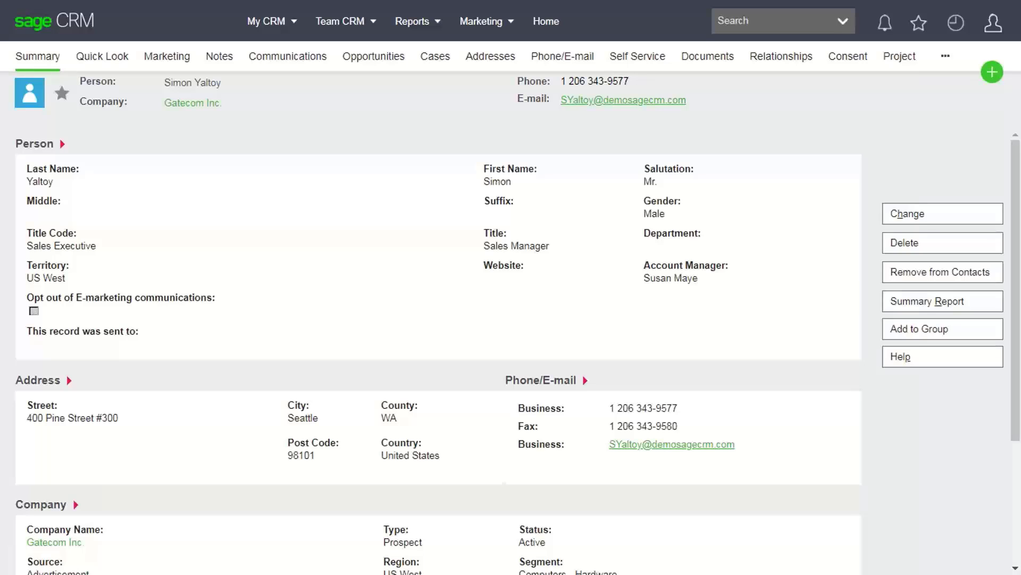
pyautogui.moveTo(993, 23)
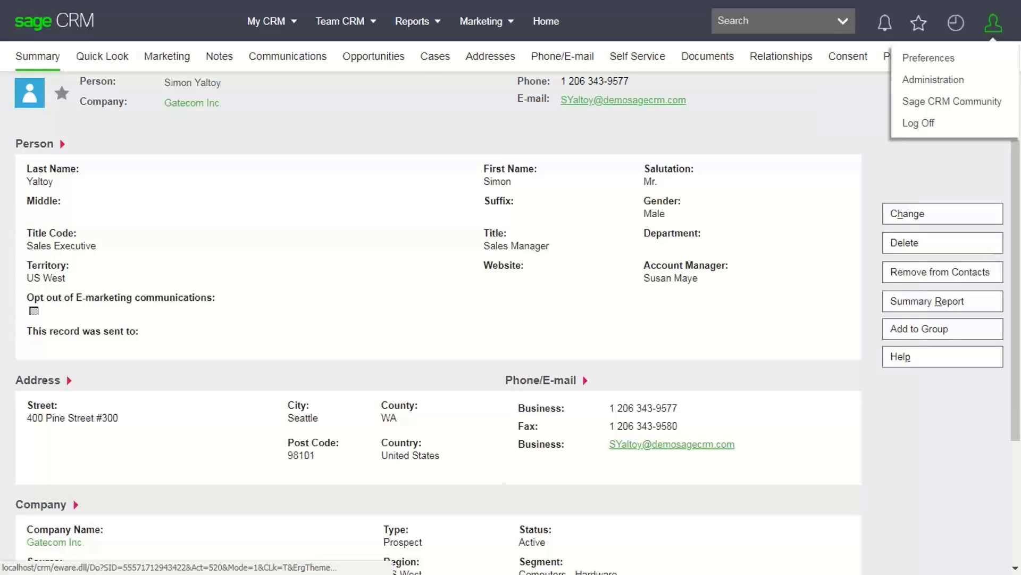
pyautogui.click(933, 80)
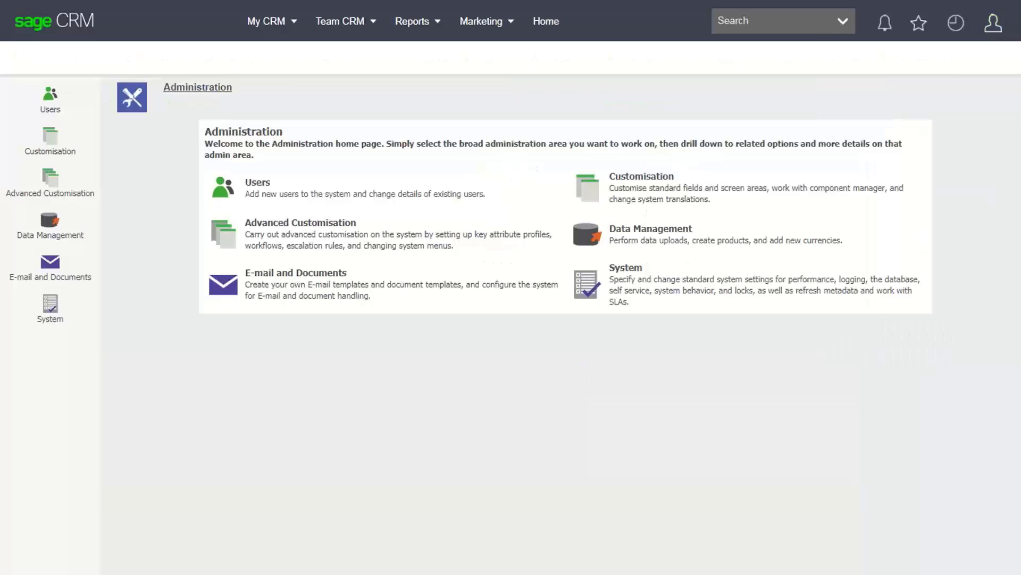
pyautogui.click(641, 177)
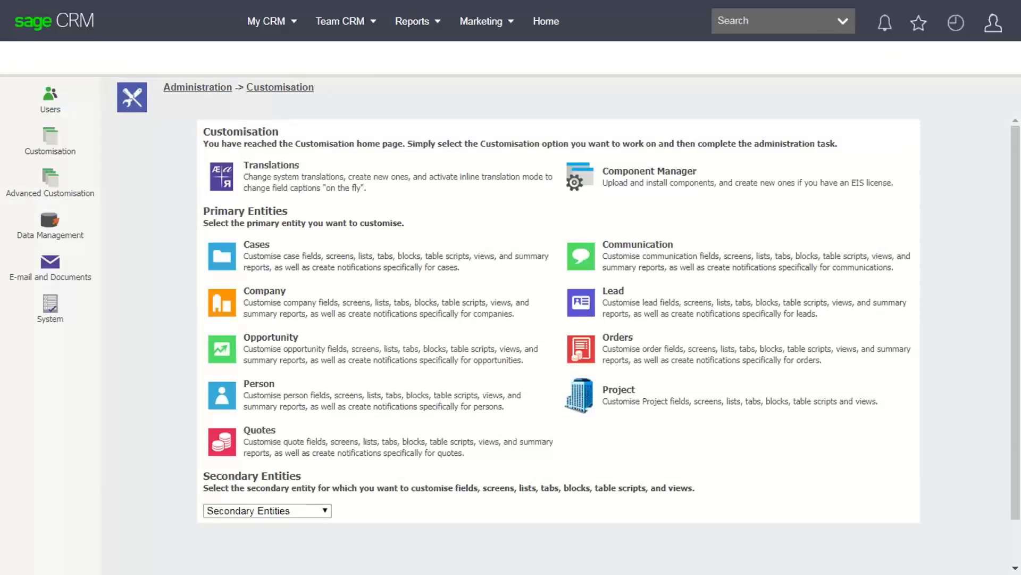
pyautogui.click(259, 384)
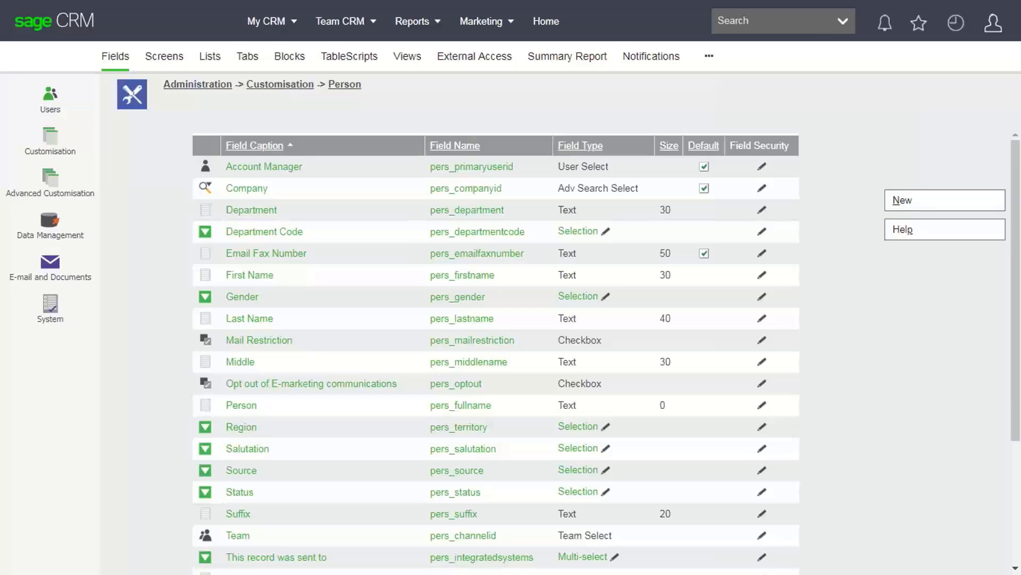
pyautogui.click(165, 57)
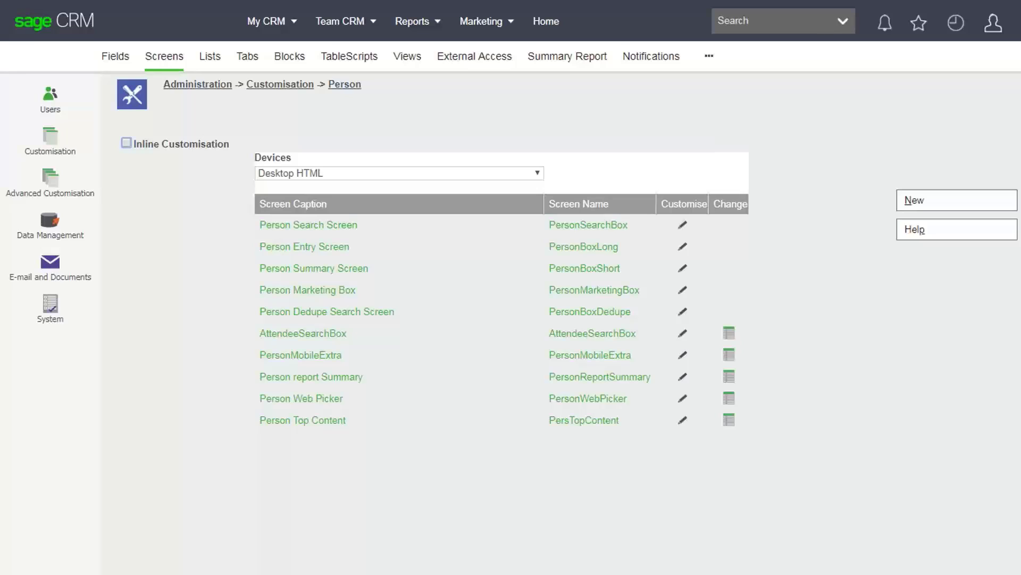
pyautogui.click(956, 22)
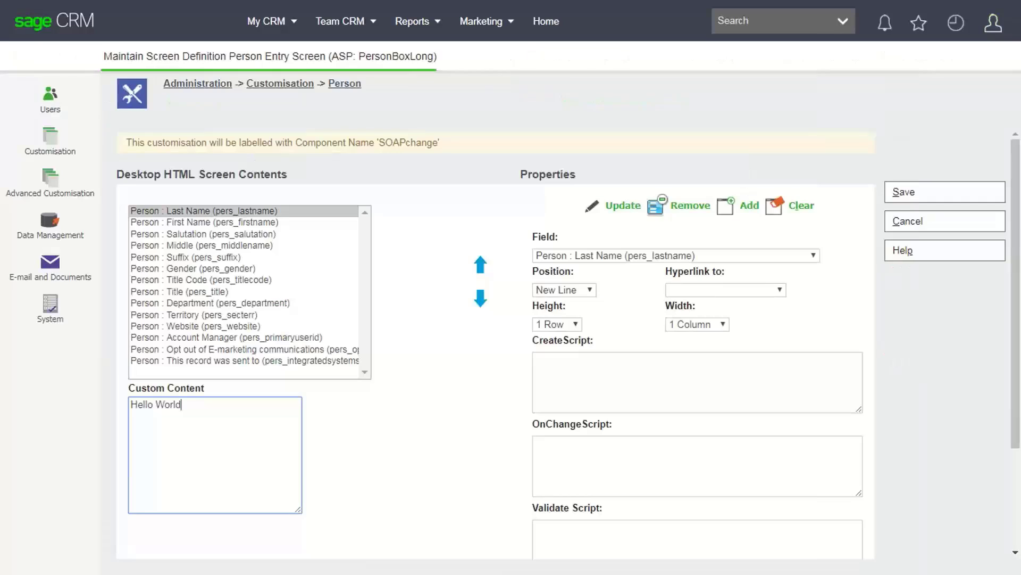
# Paste the checkCase script into the Person Entry Screen's custom content and set OnChangeScript this.value=checkCase(this.value) for Last Name and First Name
pyautogui.hotkey('ctrl', 'v')
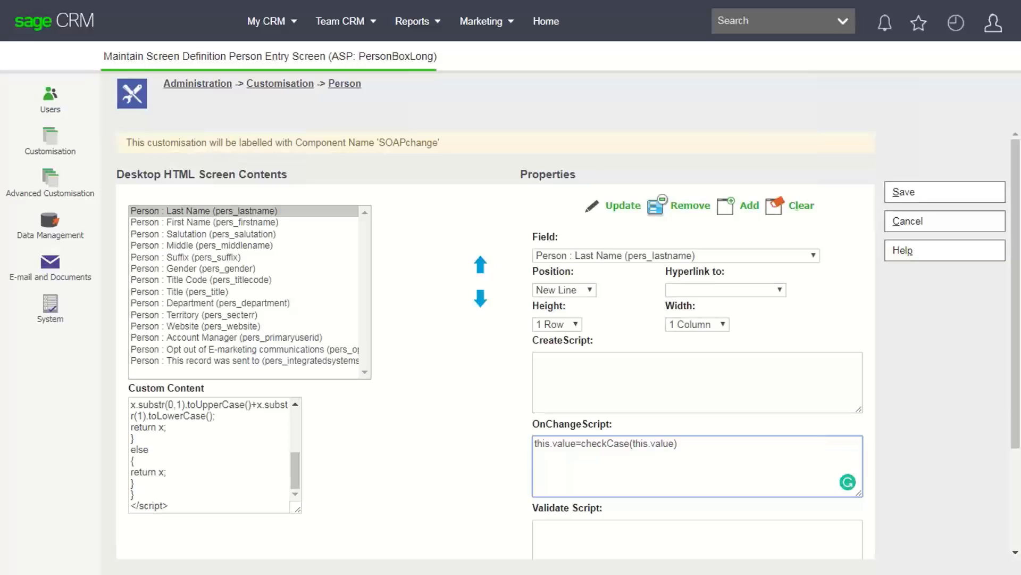
pyautogui.hotkey('ctrl', 'a')
pyautogui.hotkey('ctrl', 'c')
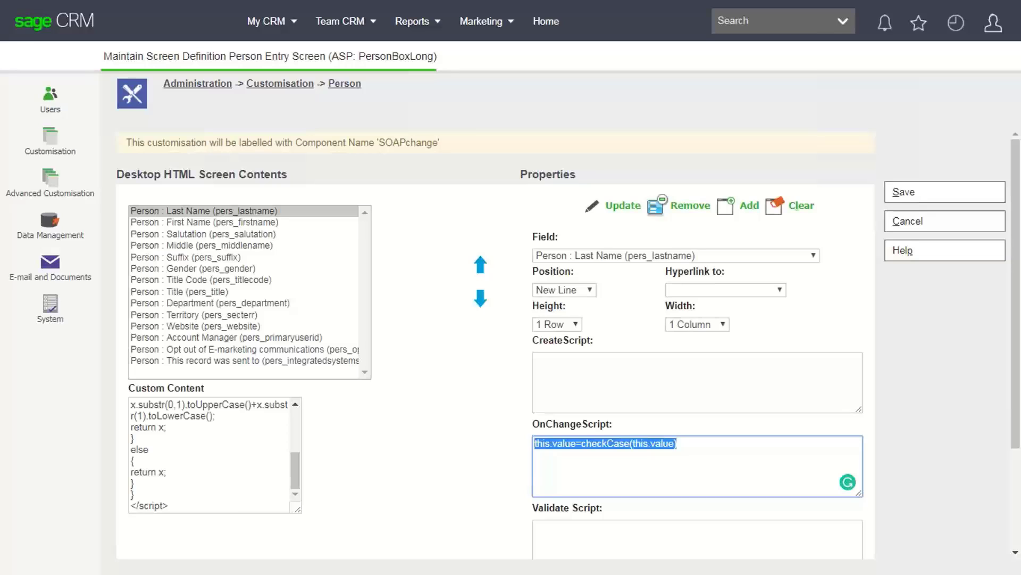
pyautogui.click(204, 222)
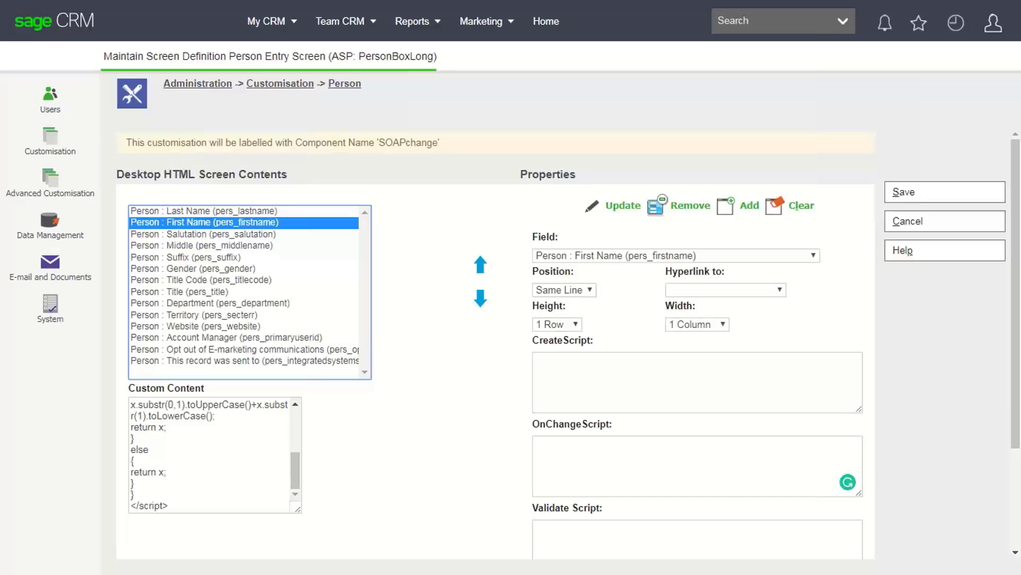
pyautogui.click(697, 466)
pyautogui.hotkey('ctrl', 'v')
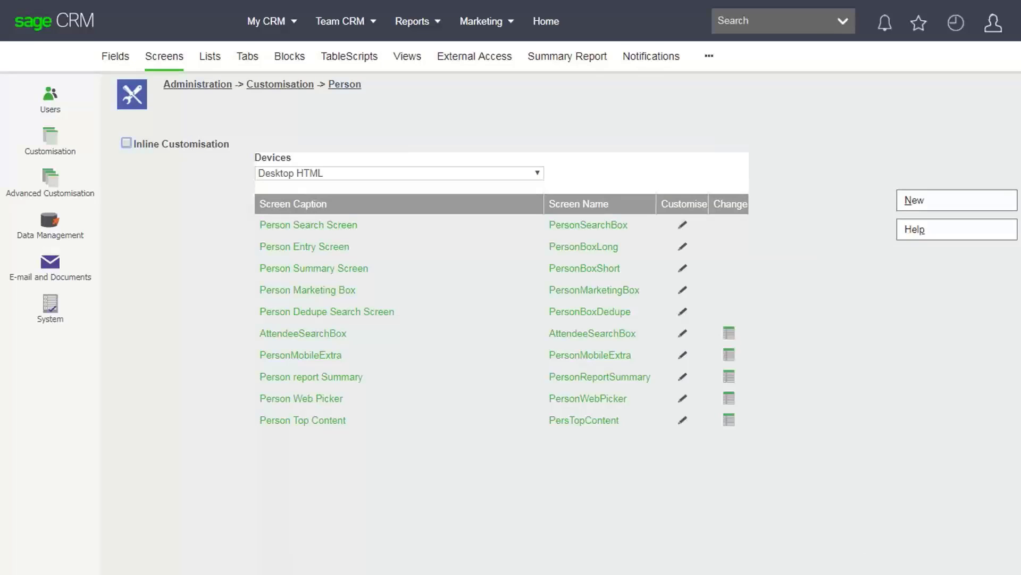
# Test the case script by editing the recently viewed Gatecom Inc. person and entering the last name in all capitals
pyautogui.click(956, 23)
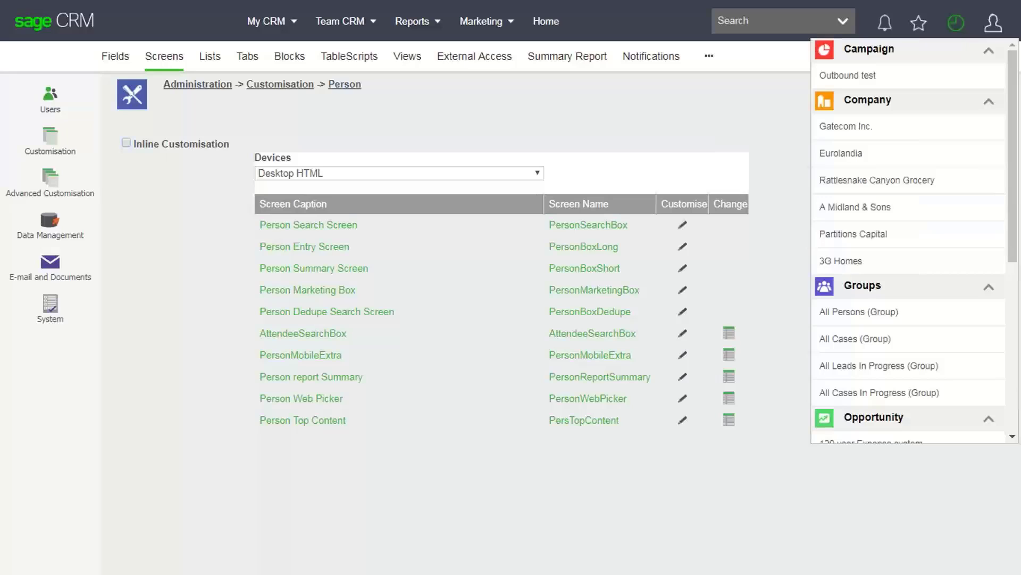
pyautogui.scroll(-5, 908, 240)
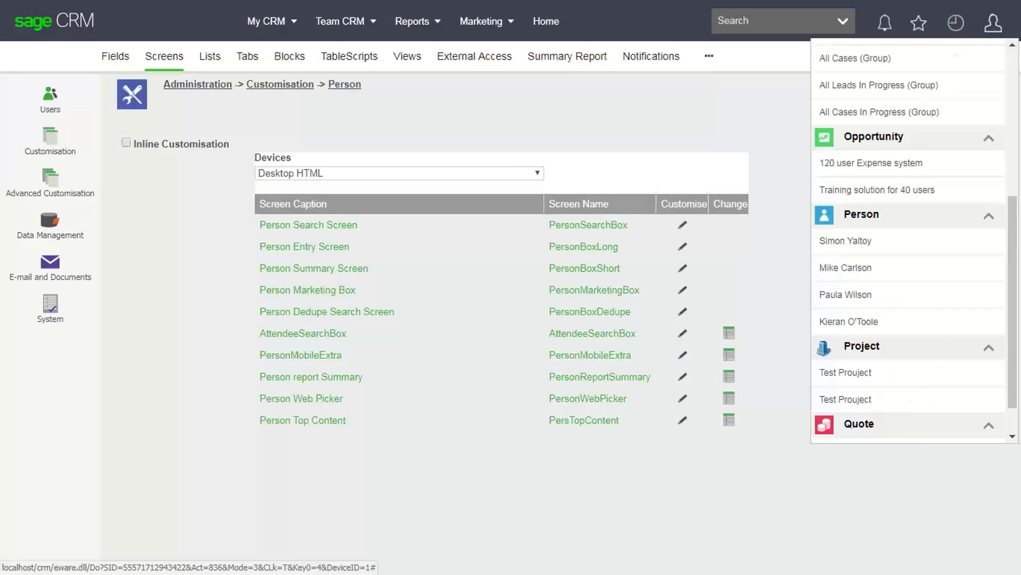
pyautogui.click(845, 241)
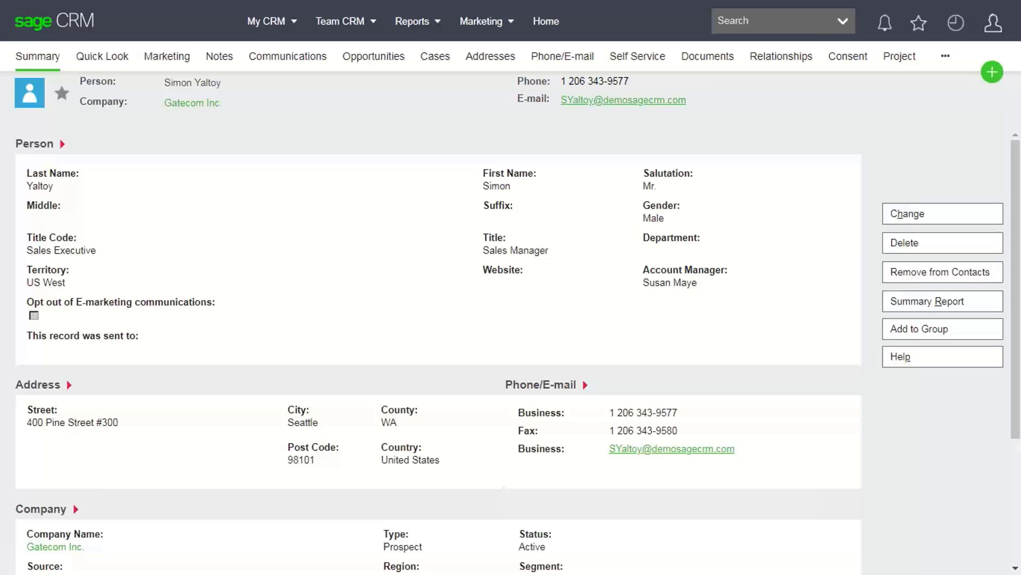
pyautogui.click(943, 214)
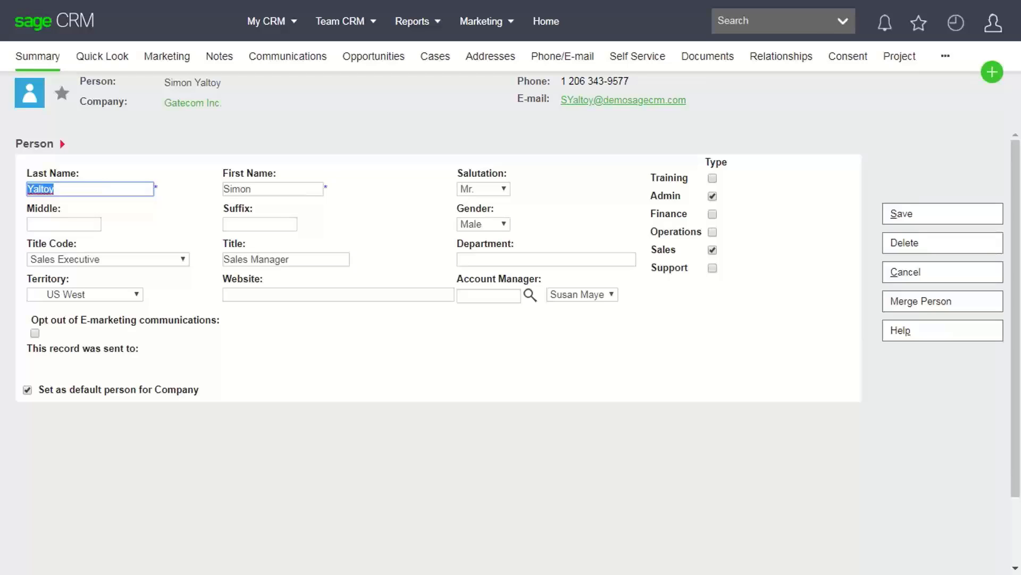
pyautogui.write('YALTOY')
pyautogui.press('Tab')
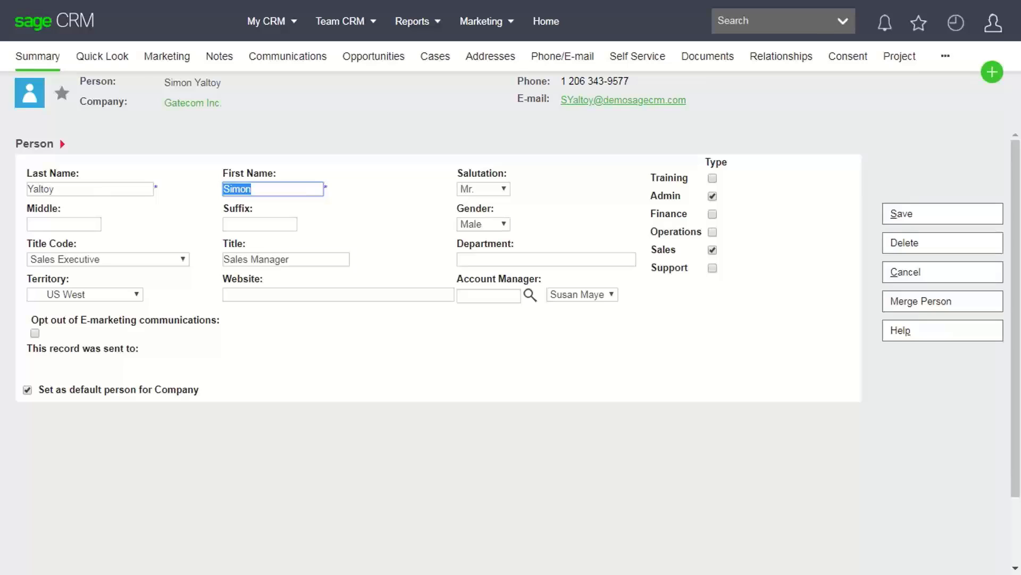
# Return to the Administration area from the person's edit form
pyautogui.click(994, 24)
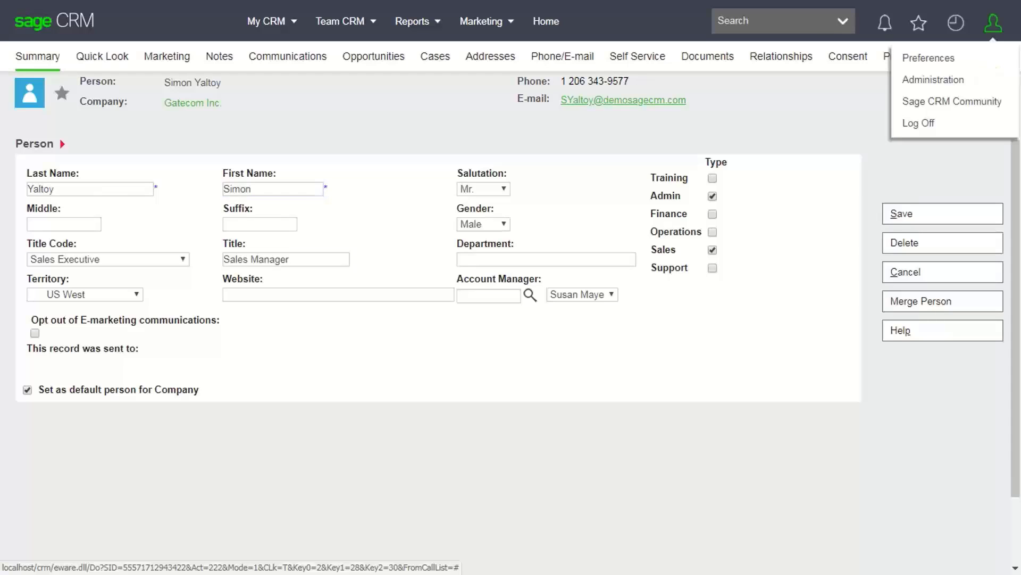